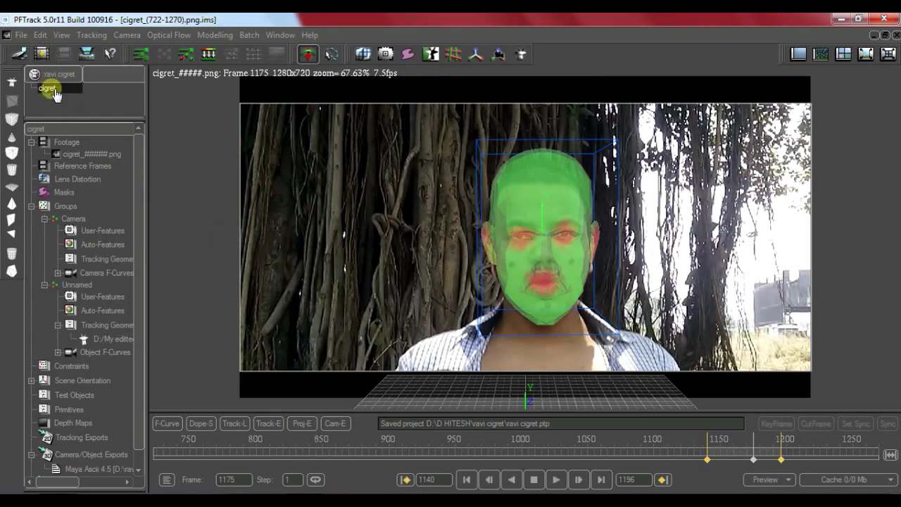
- Add a new empty shot to the project
click(40, 55)
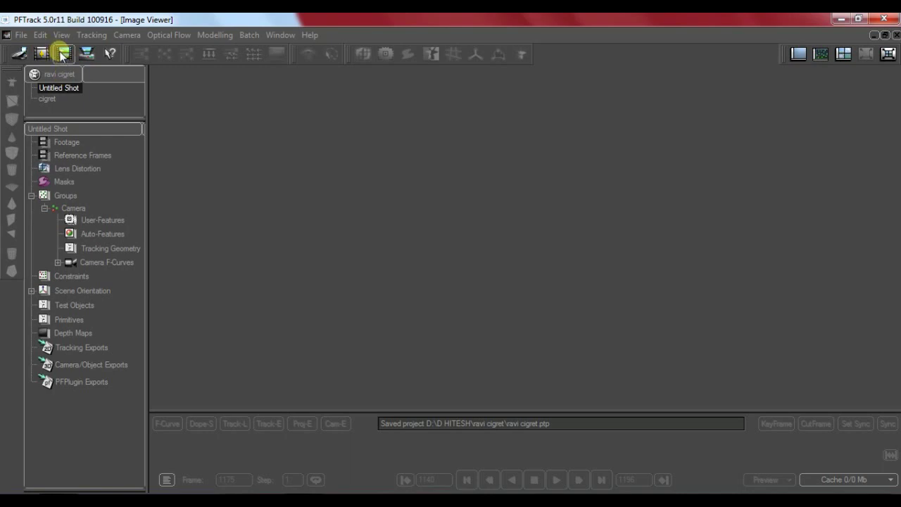
click(62, 54)
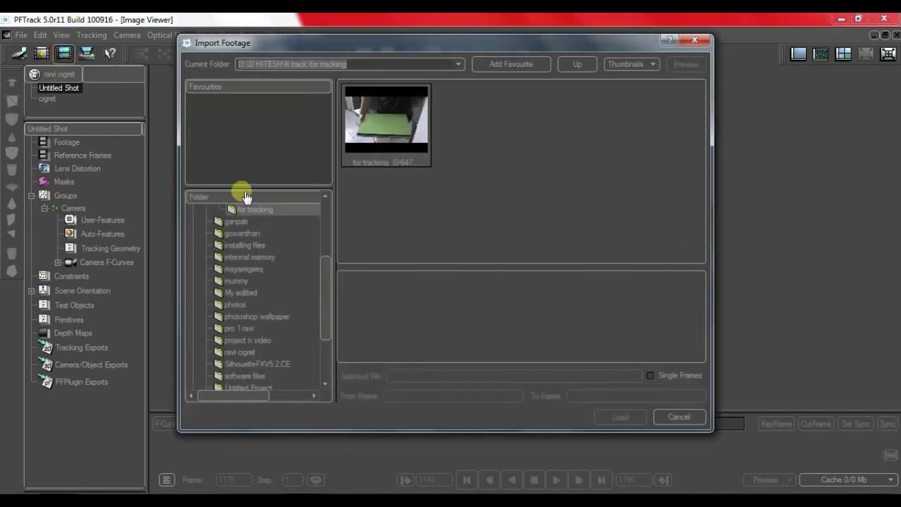
click(252, 297)
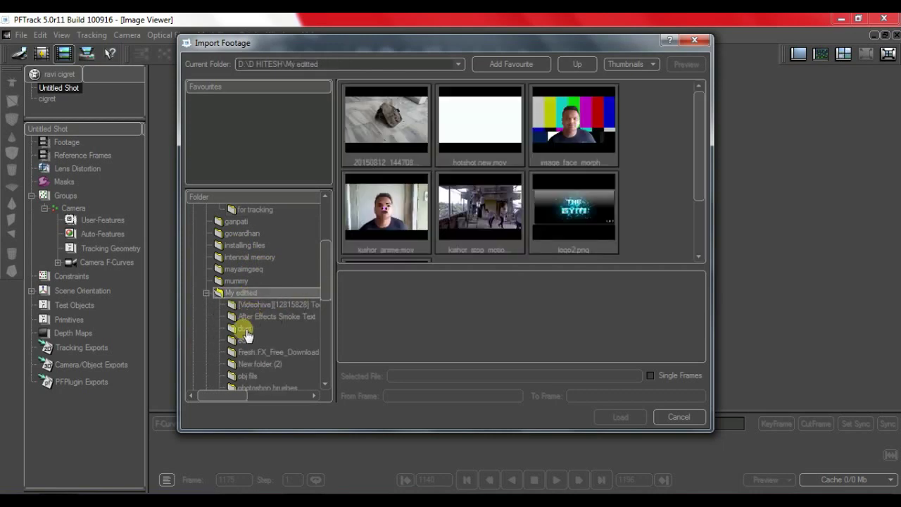
click(245, 341)
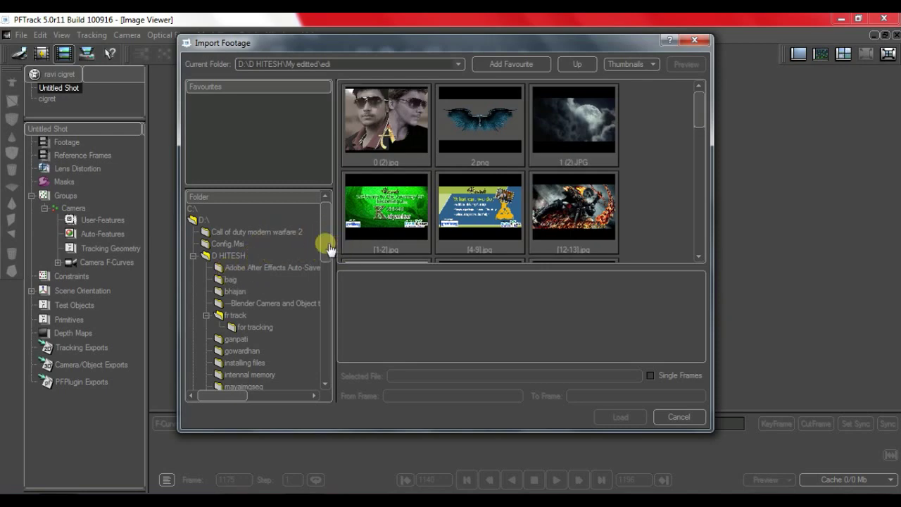
scroll(328, 270, down, 2)
scroll(328, 276, down, 3)
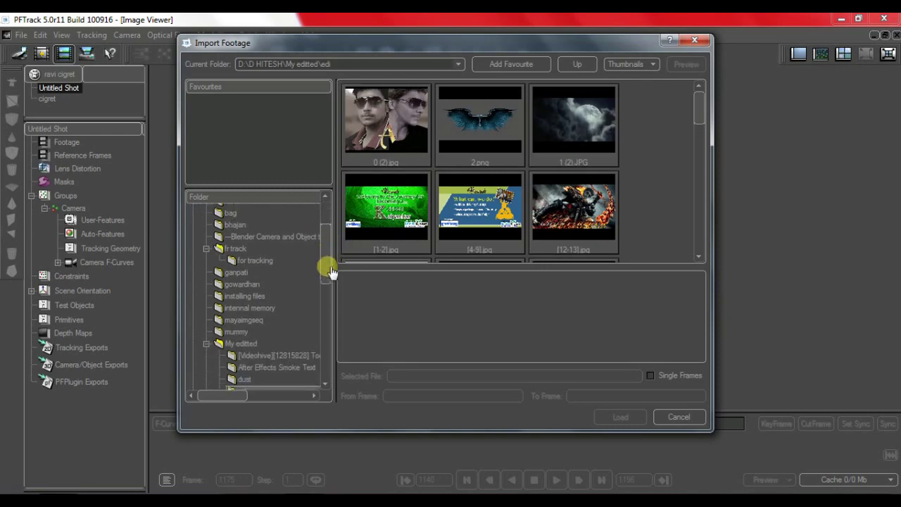
scroll(327, 289, down, 1)
scroll(327, 294, down, 3)
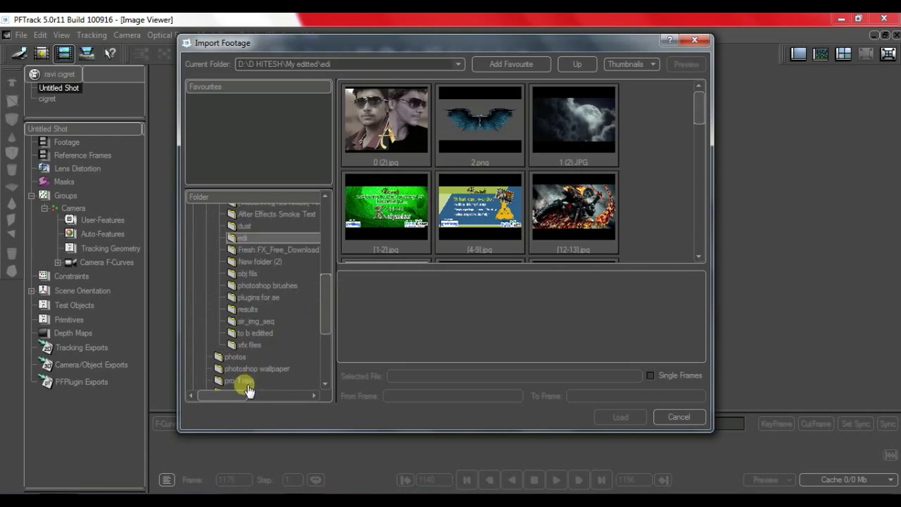
scroll(267, 359, down, 2)
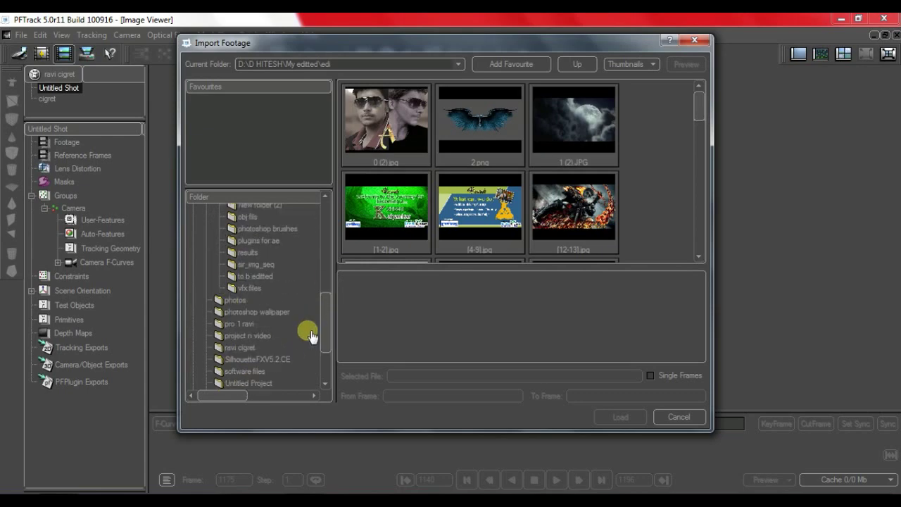
click(266, 336)
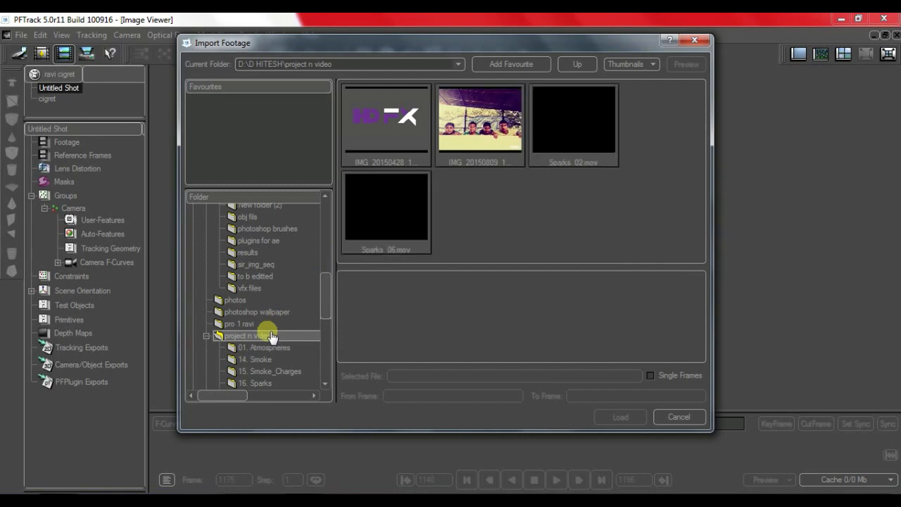
scroll(271, 336, down, 3)
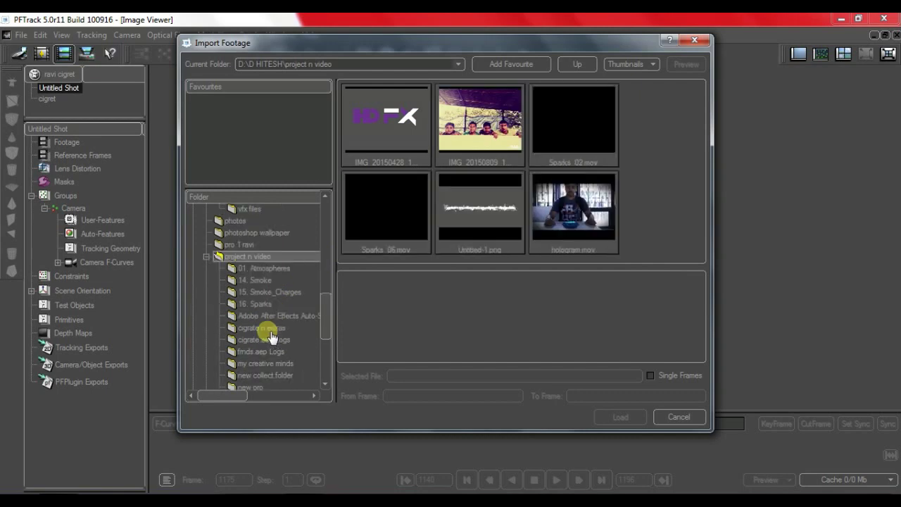
scroll(271, 337, down, 3)
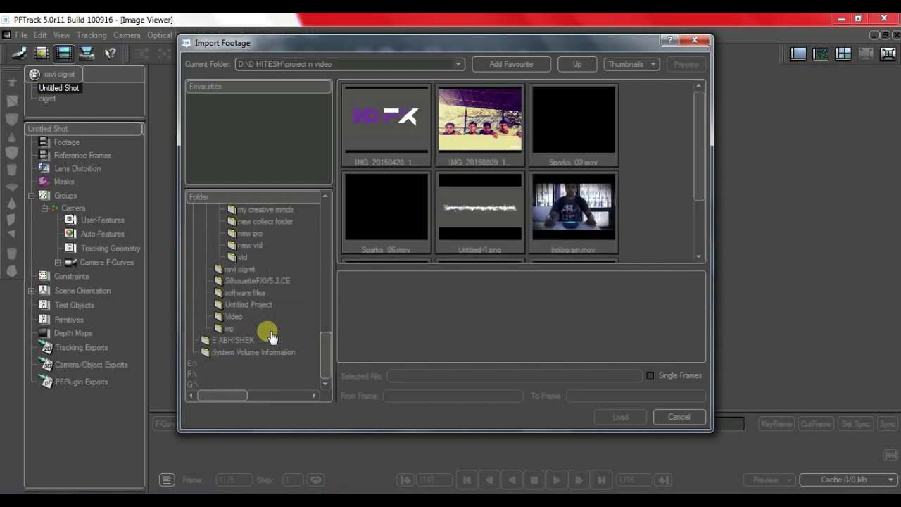
scroll(269, 332, up, 1)
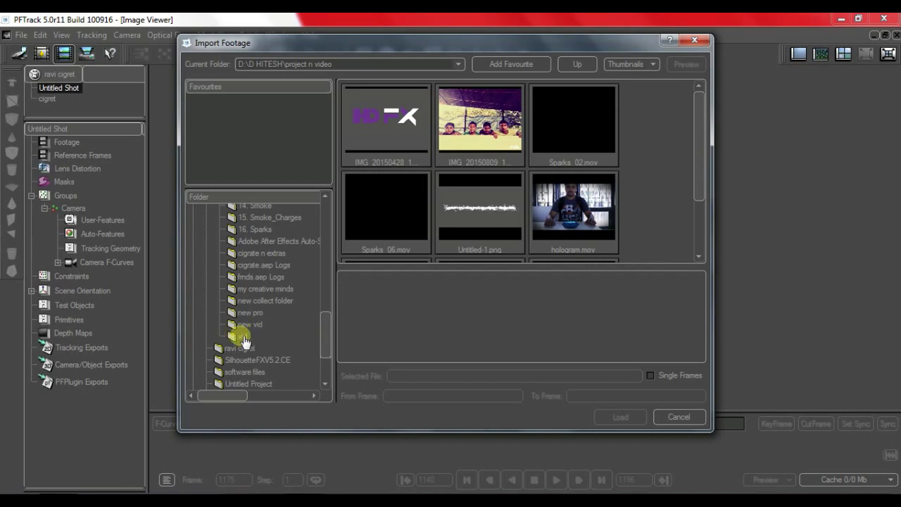
double_click(240, 338)
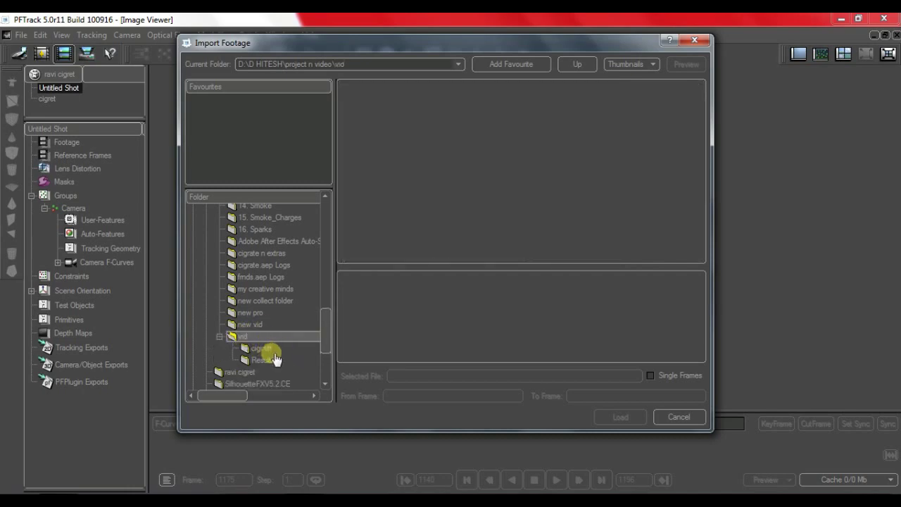
double_click(261, 349)
double_click(280, 359)
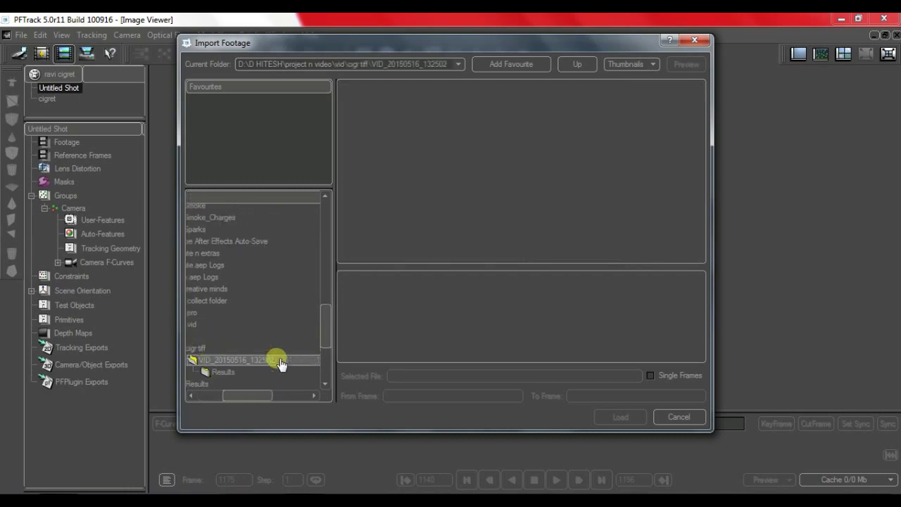
click(388, 132)
click(232, 361)
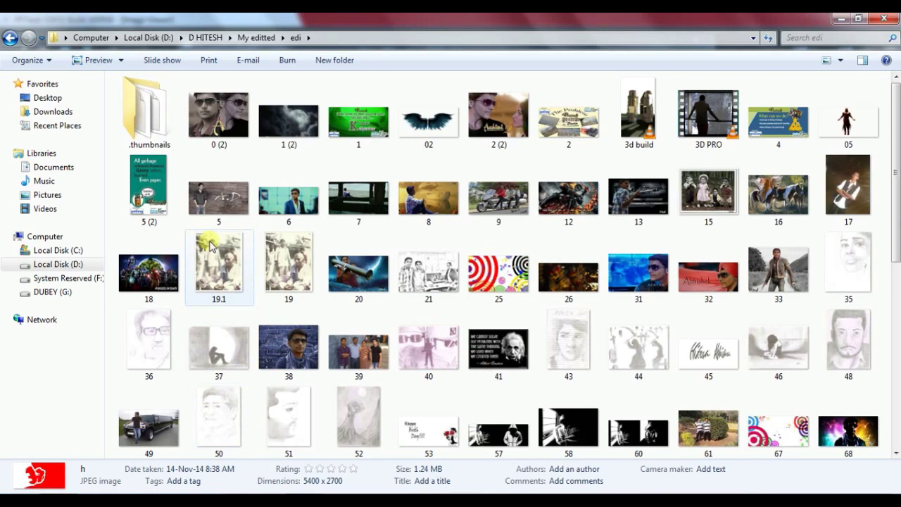
- Look through the project n video folder and its vid, new vid and cigrate.aep Logs subfolders in Windows Explorer for source footage
click(188, 203)
key(BackSpace)
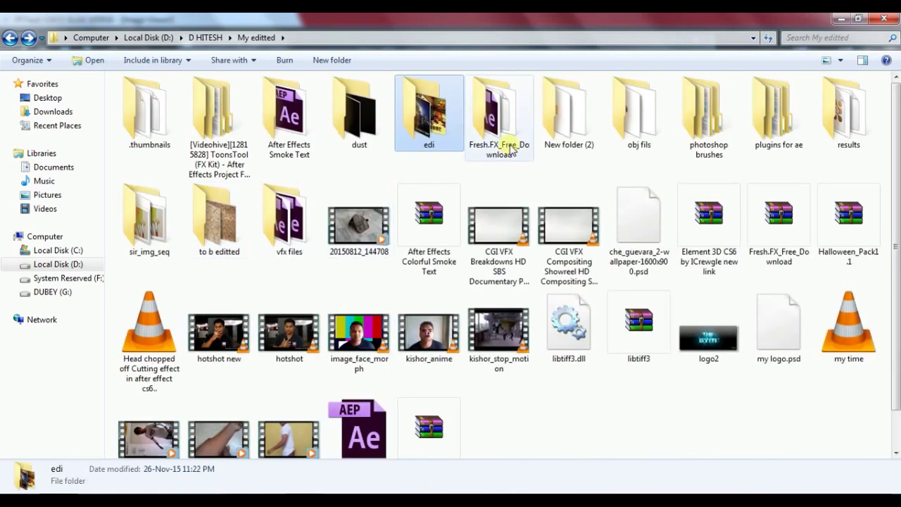
key(BackSpace)
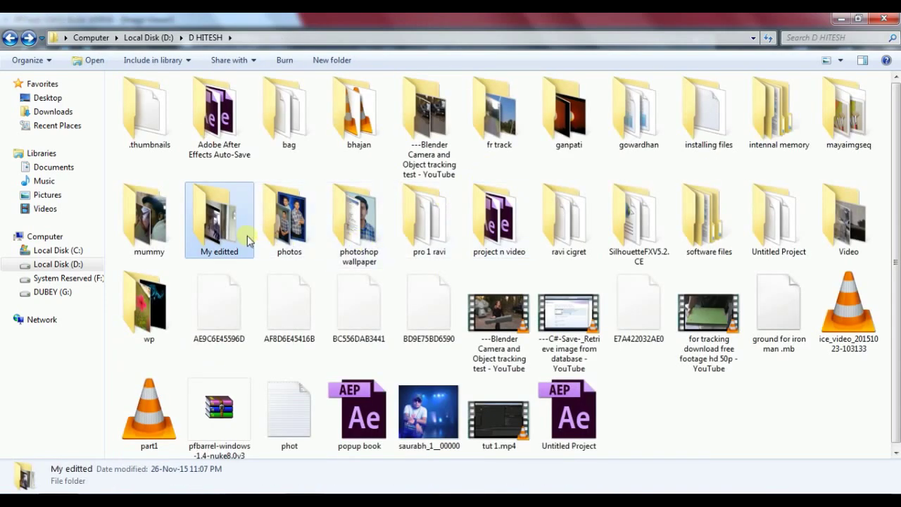
double_click(498, 216)
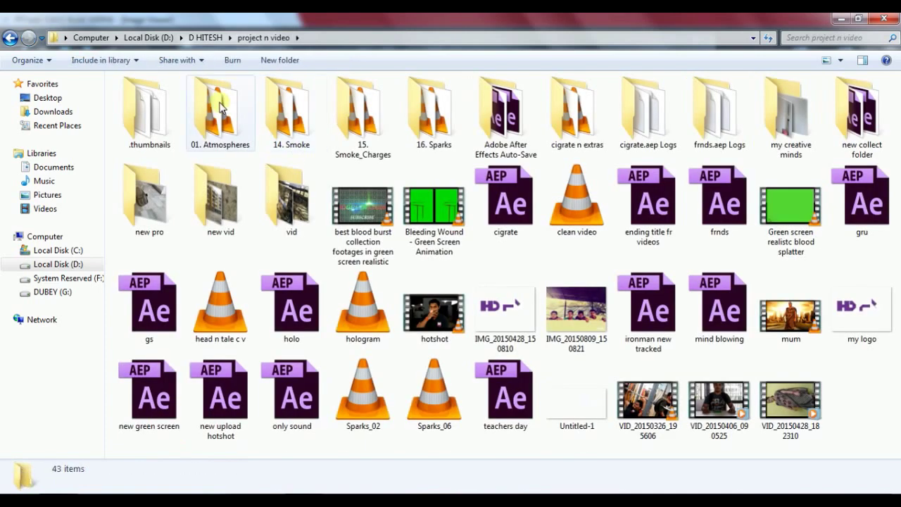
click(223, 221)
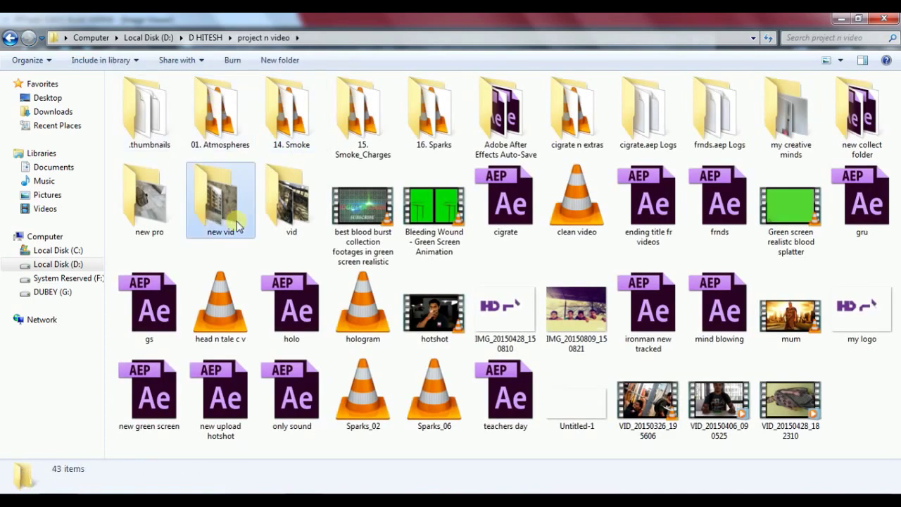
double_click(291, 211)
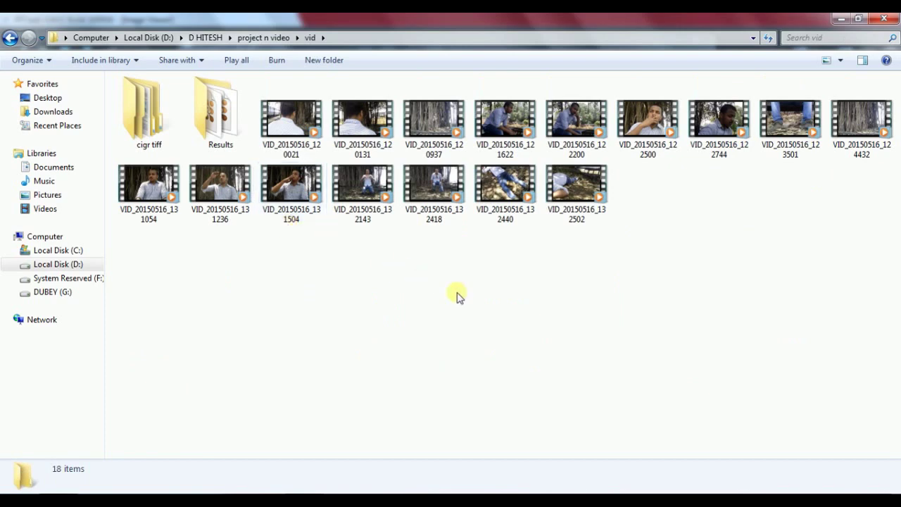
key(BackSpace)
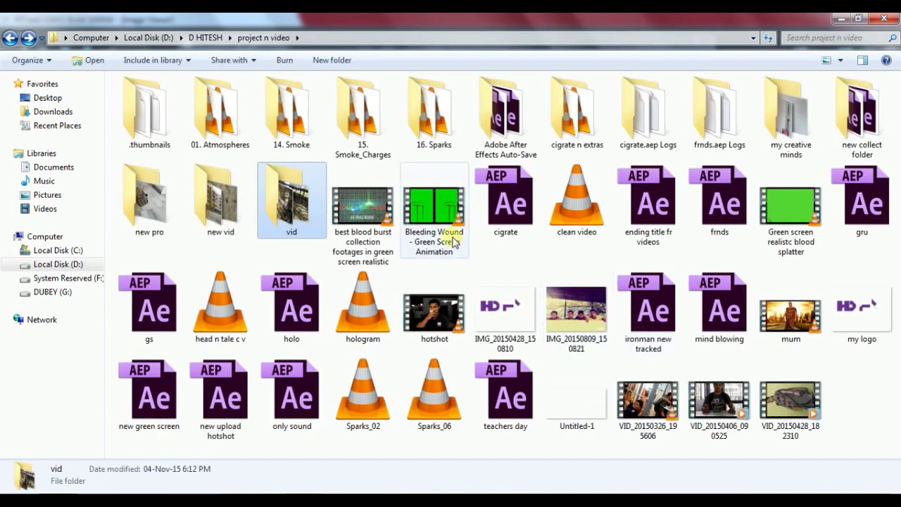
click(217, 221)
double_click(217, 222)
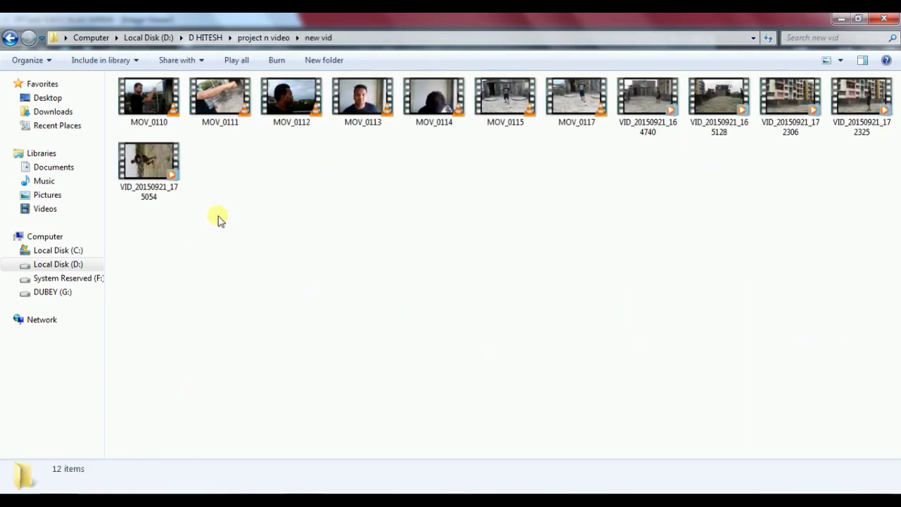
key(BackSpace)
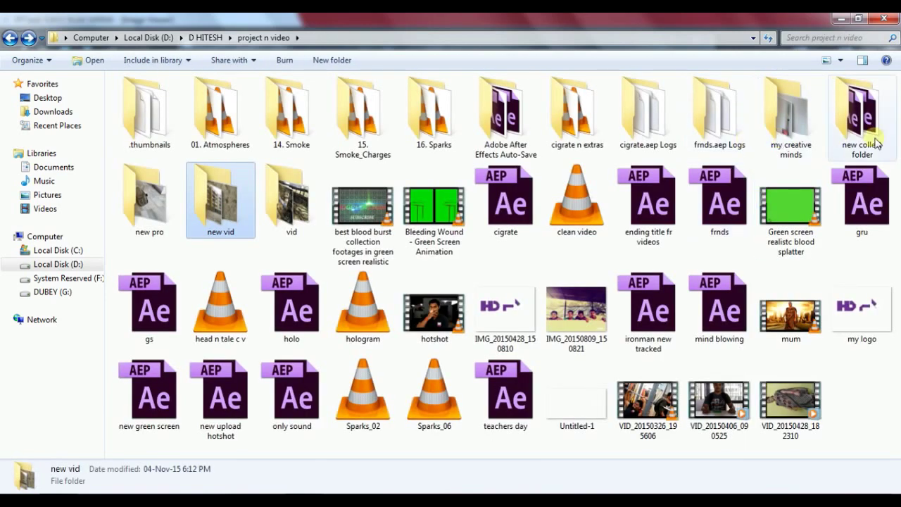
double_click(666, 141)
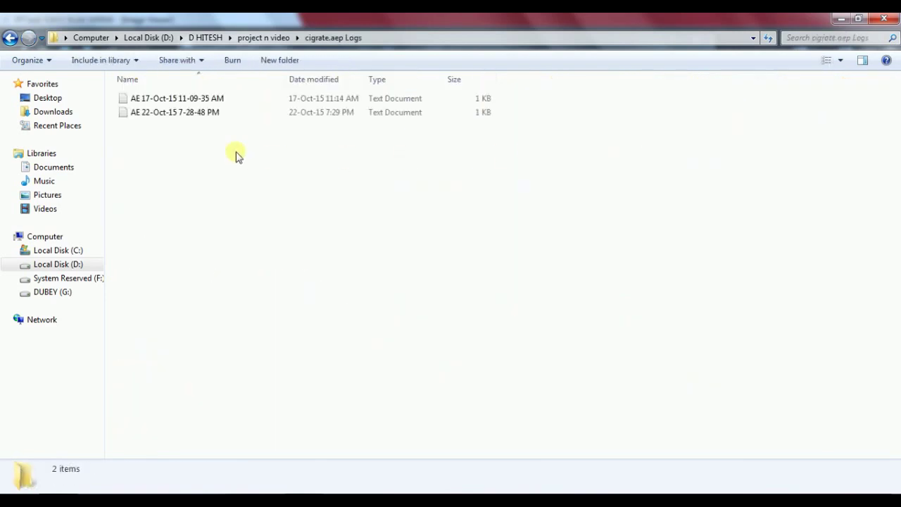
key(BackSpace)
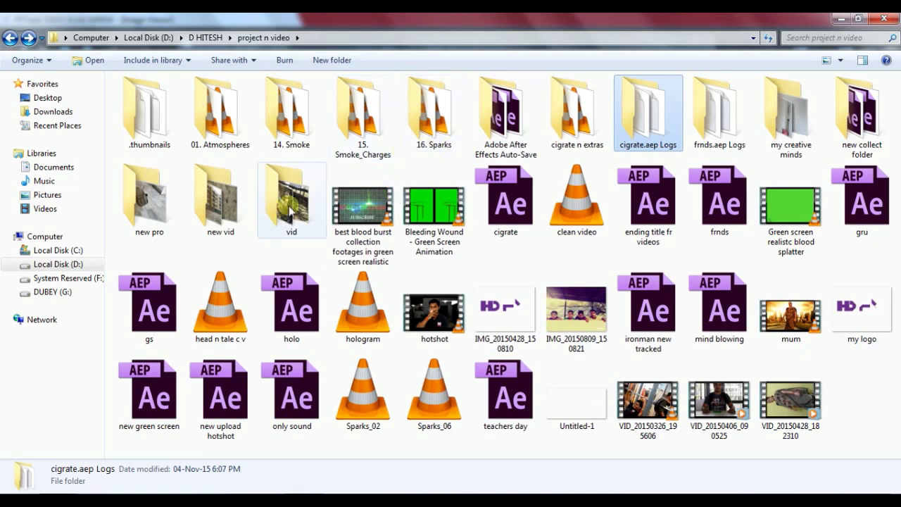
double_click(291, 211)
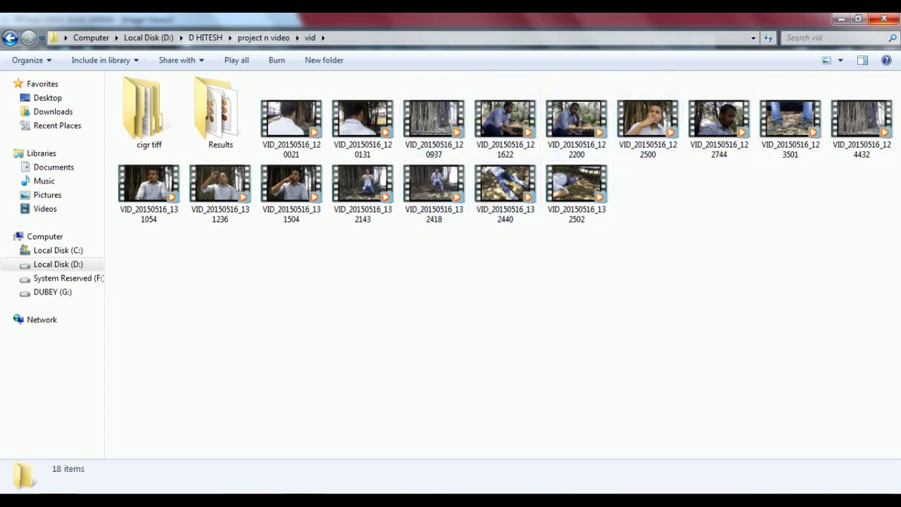
click(884, 19)
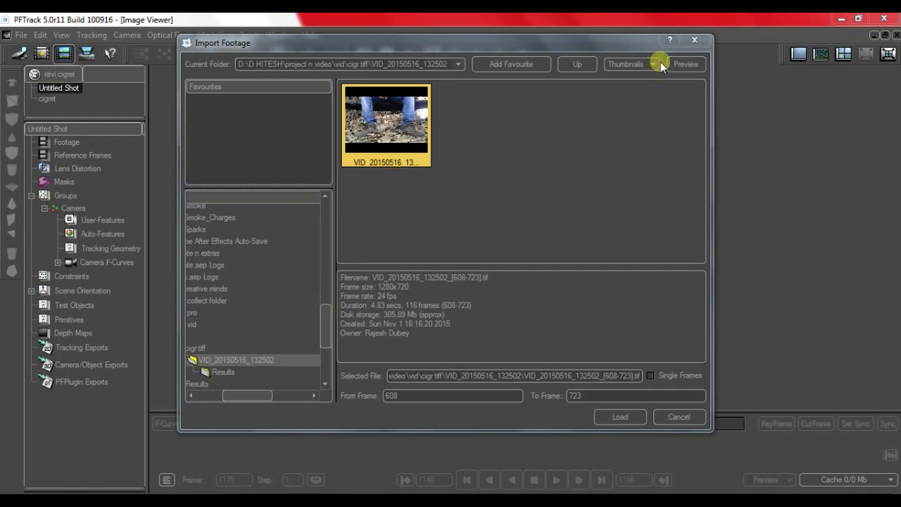
- Cancel the footage import and switch back to the cigret shot
click(694, 40)
click(54, 101)
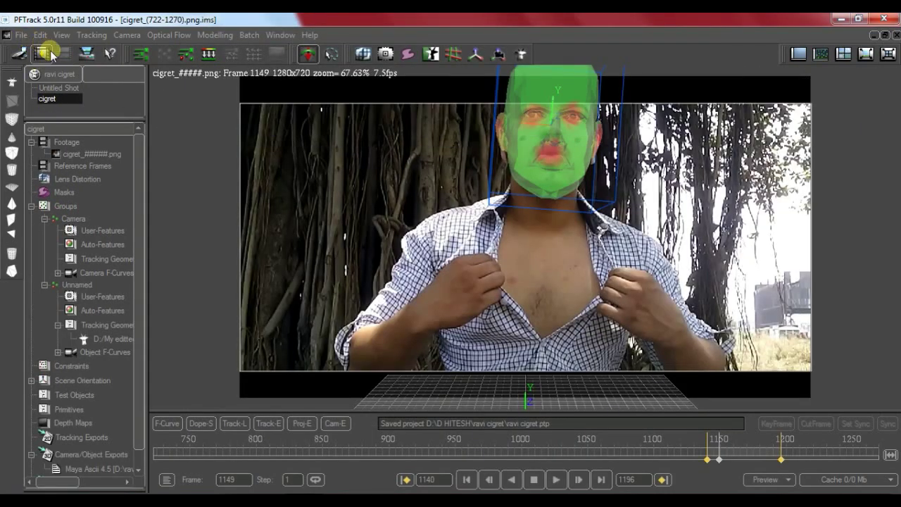
right_click(67, 105)
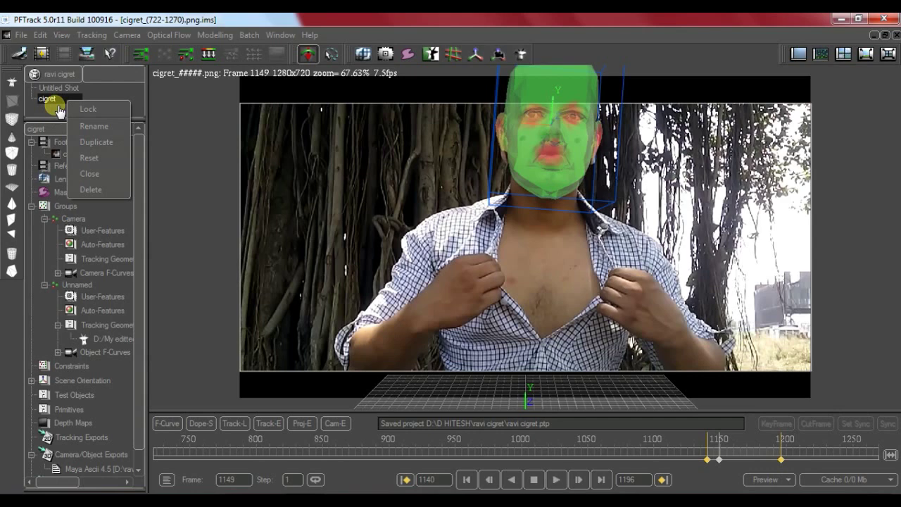
click(60, 111)
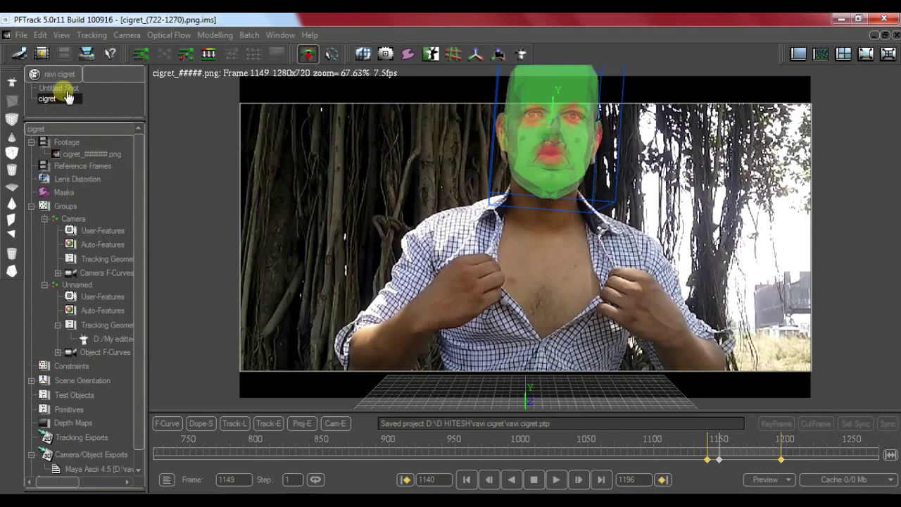
- Load the cigret_[722-1270].png sequence from the VID_20150516_132502 folder as footage for the untitled shot
click(58, 88)
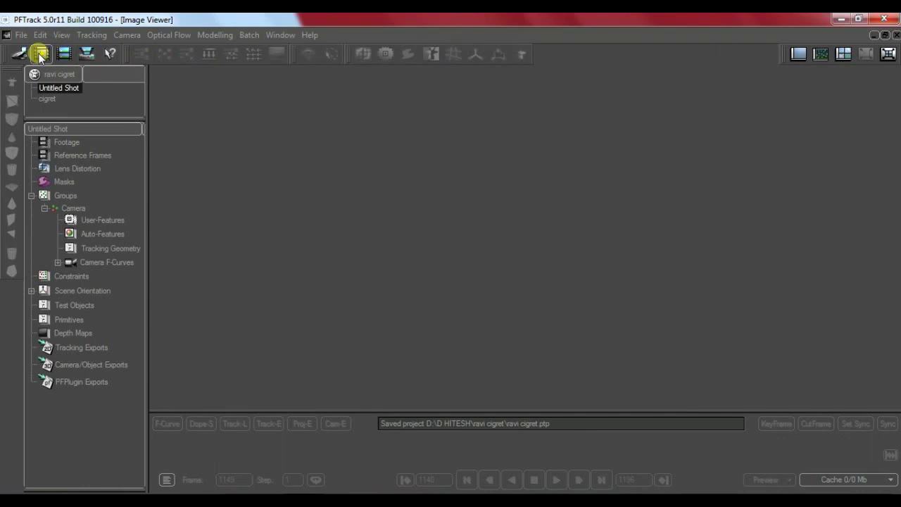
click(64, 53)
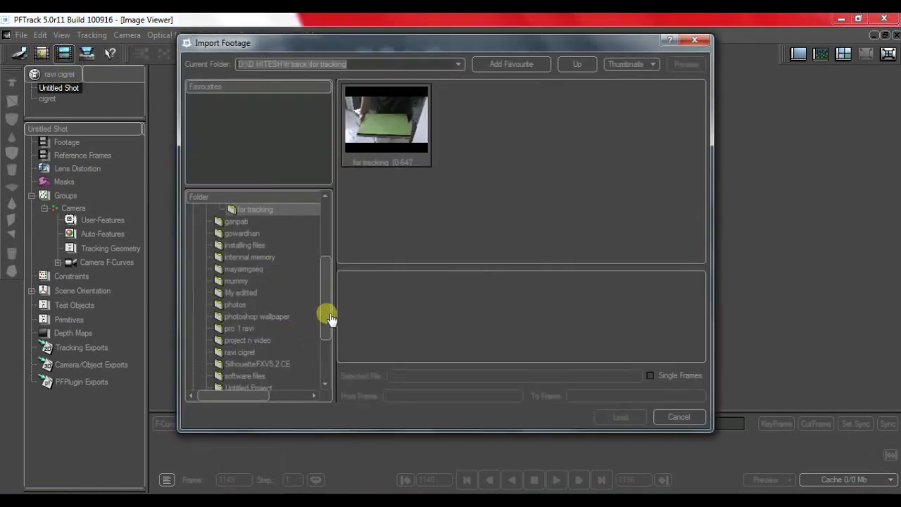
drag(331, 316, 323, 345)
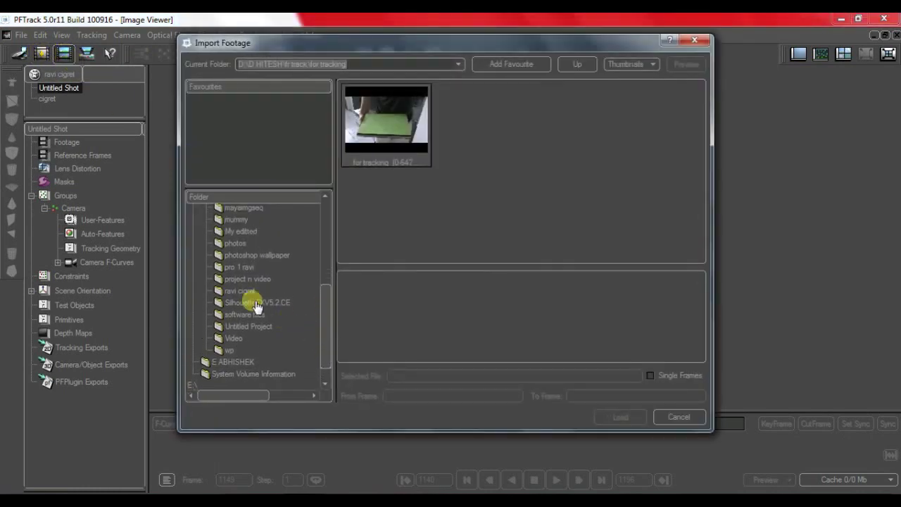
double_click(238, 291)
click(282, 316)
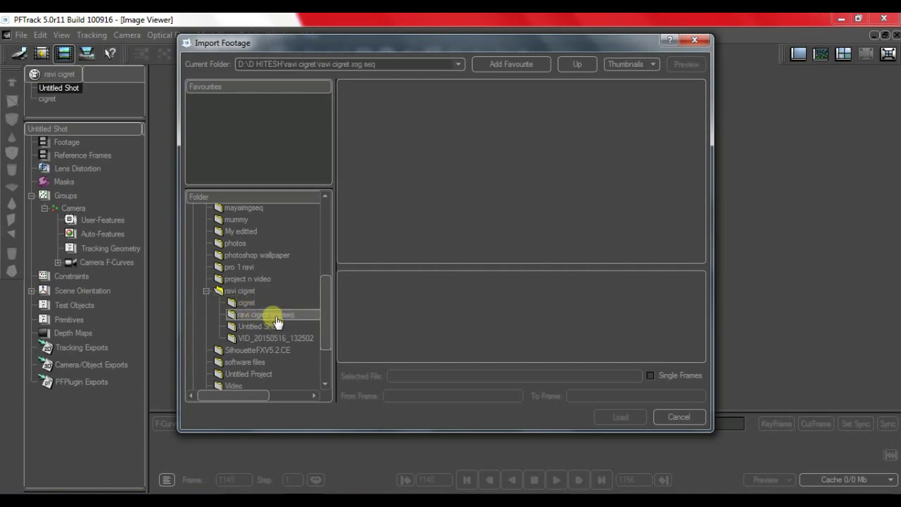
click(271, 326)
click(273, 338)
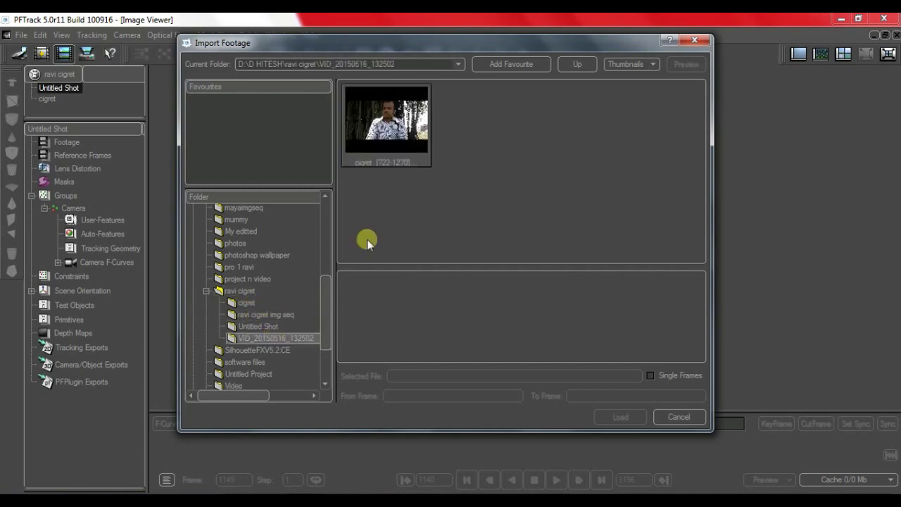
click(418, 147)
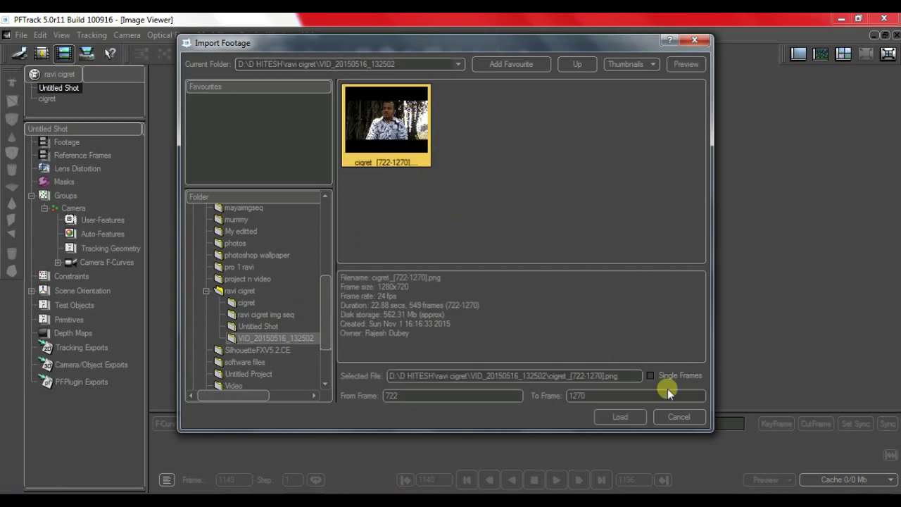
click(620, 417)
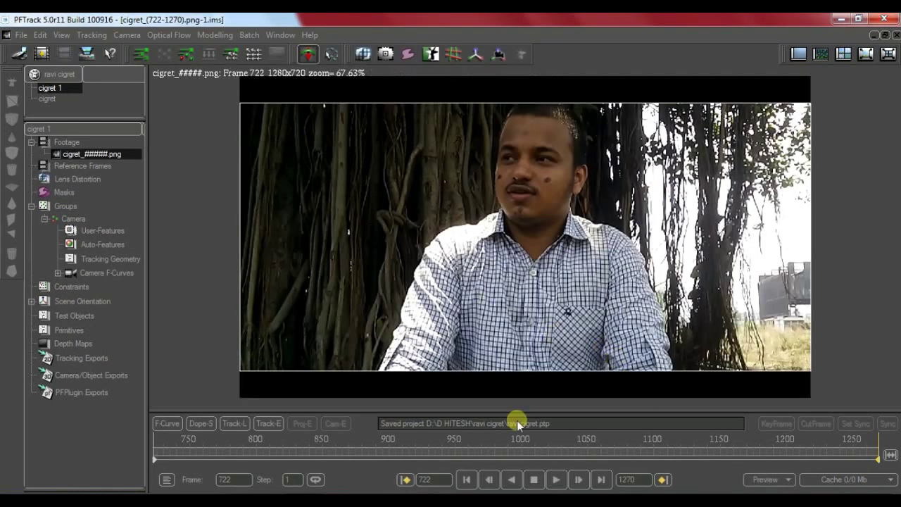
- Play through the footage and set the in point of the working range to frame 1140
drag(160, 461, 310, 459)
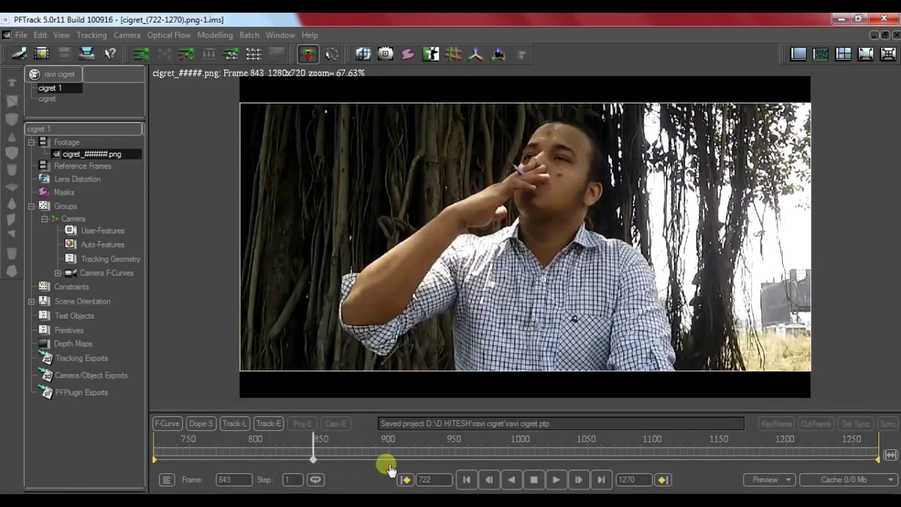
click(555, 479)
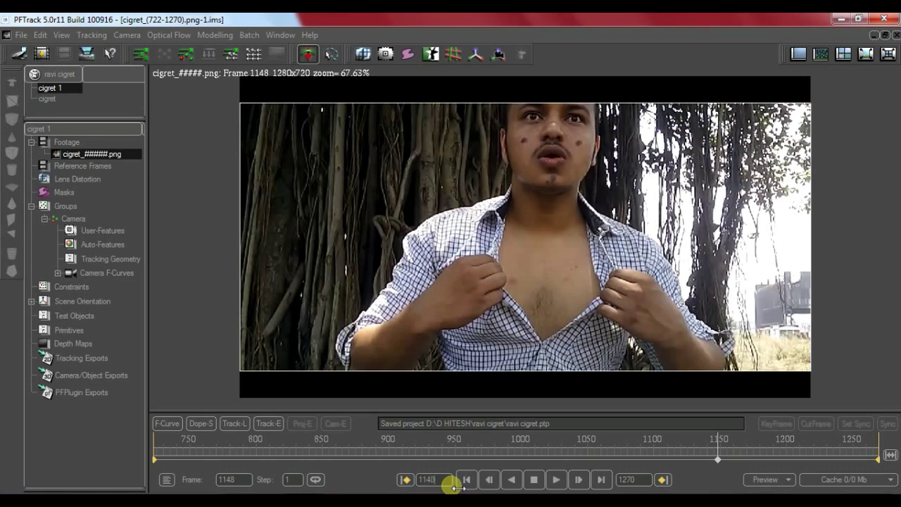
drag(454, 486, 642, 483)
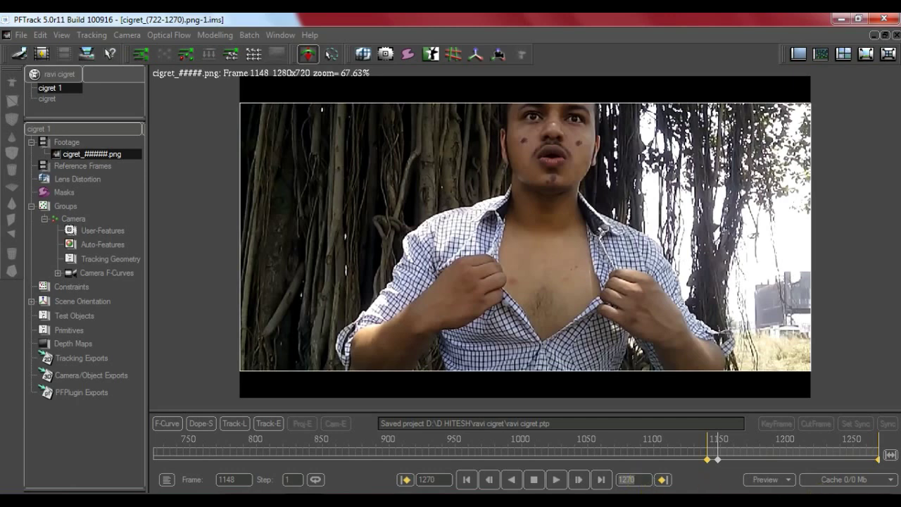
click(467, 480)
- Set the out point of the working range to frame 1190 and return to the first frame of the range
drag(728, 462, 777, 465)
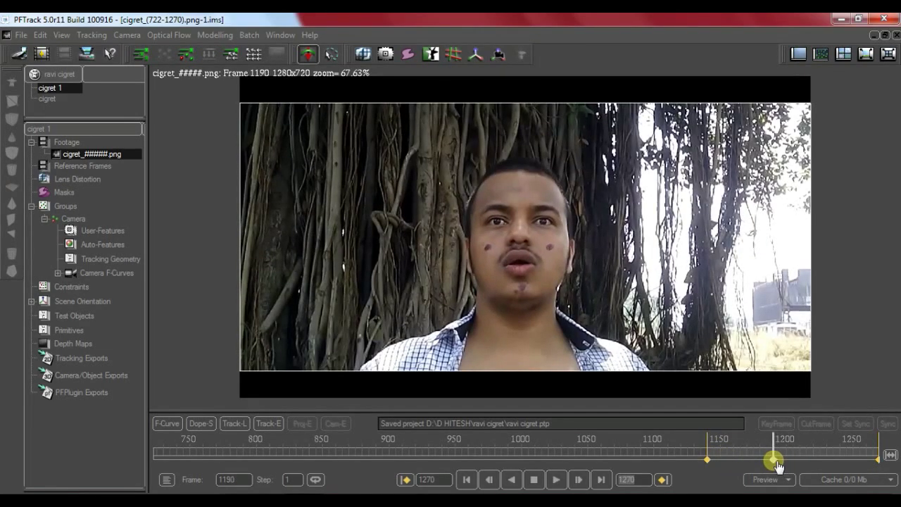
click(664, 480)
drag(745, 465, 773, 465)
drag(772, 461, 723, 476)
click(466, 479)
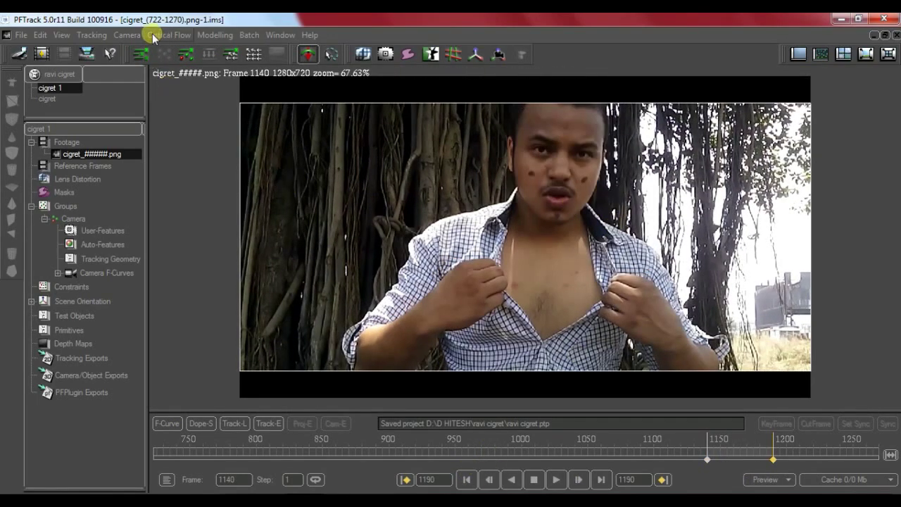
- Set the camera motion to Stationary in the camera parameters
click(127, 35)
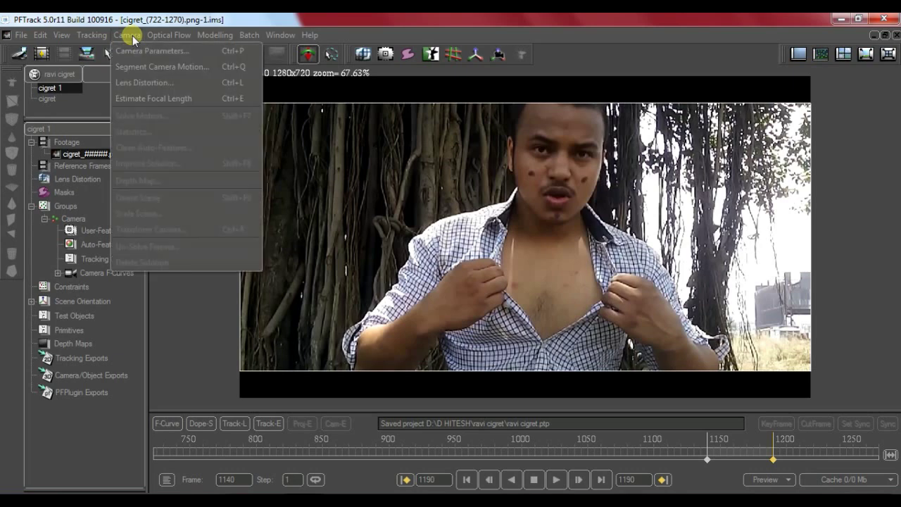
click(158, 53)
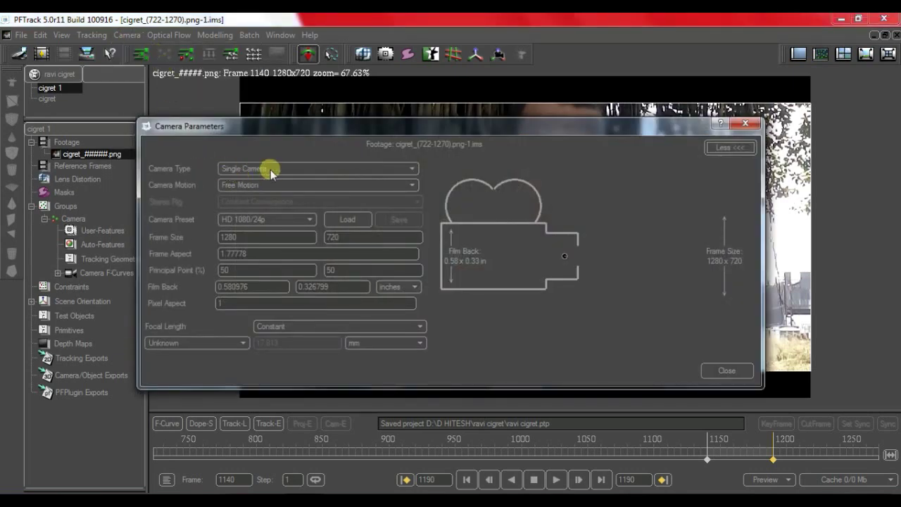
click(271, 173)
click(266, 174)
click(254, 186)
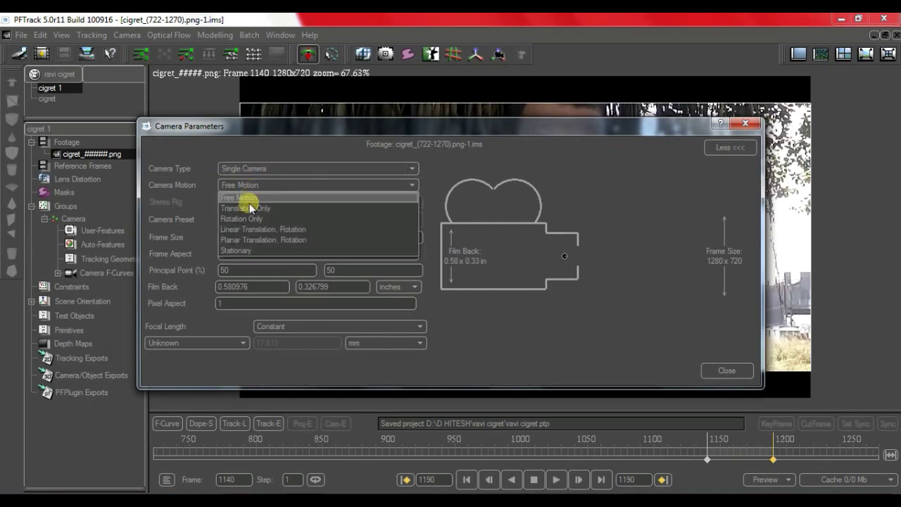
click(229, 252)
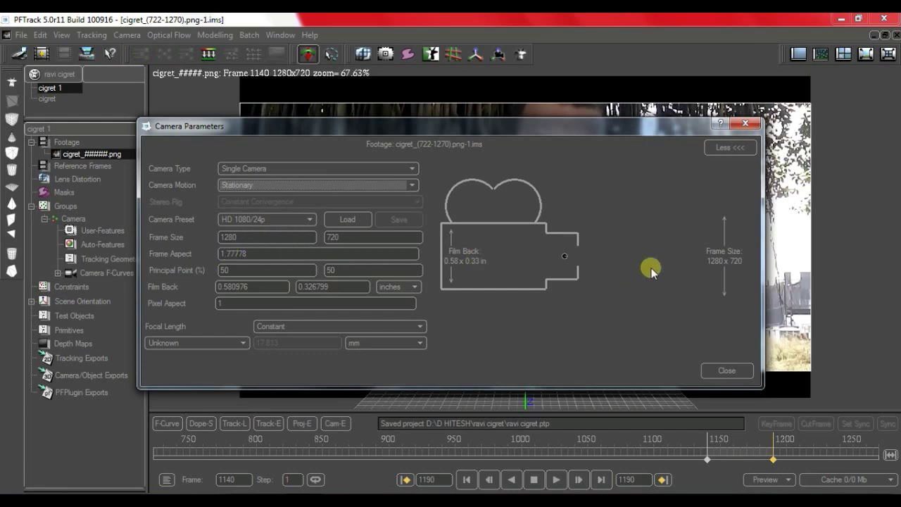
click(729, 371)
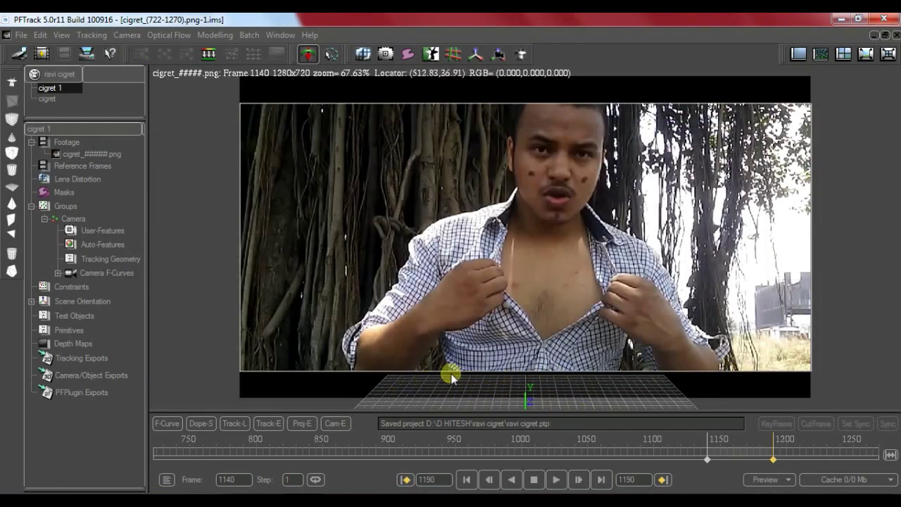
click(90, 35)
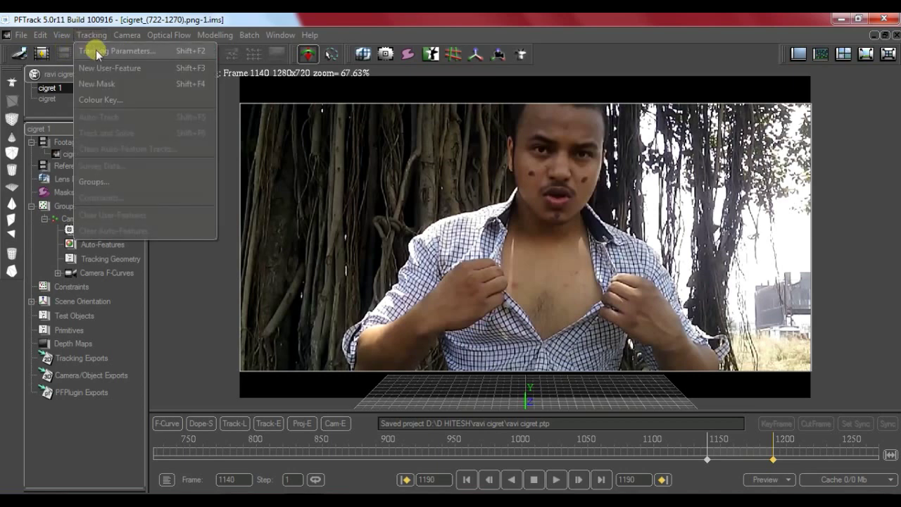
click(98, 51)
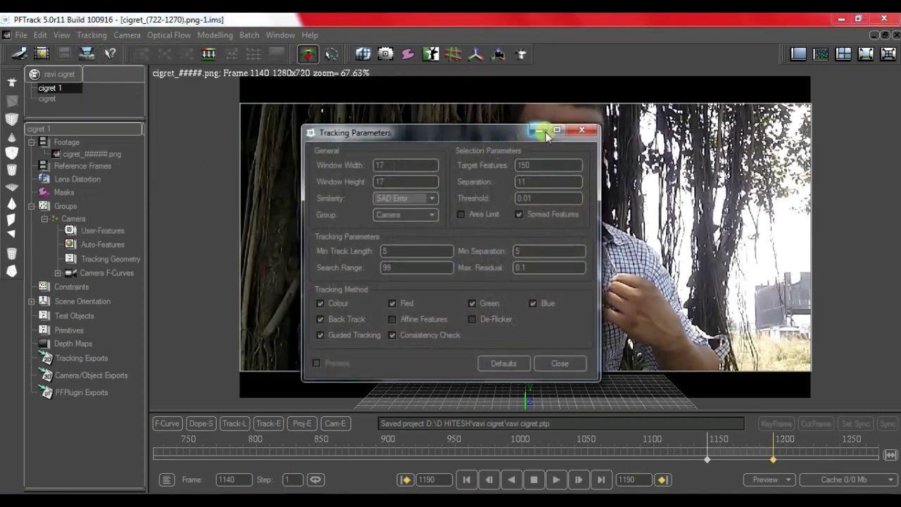
click(581, 130)
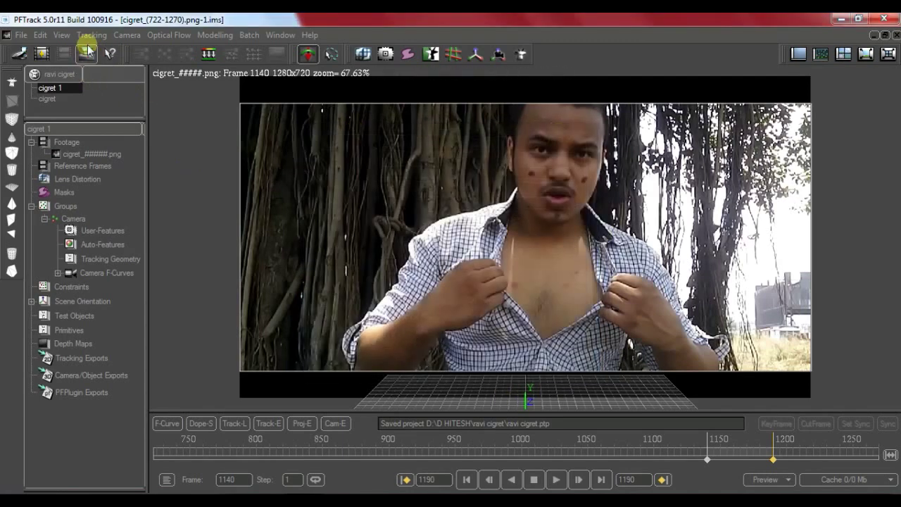
- Set the number of motions to 3 and add a new tracking group
click(93, 35)
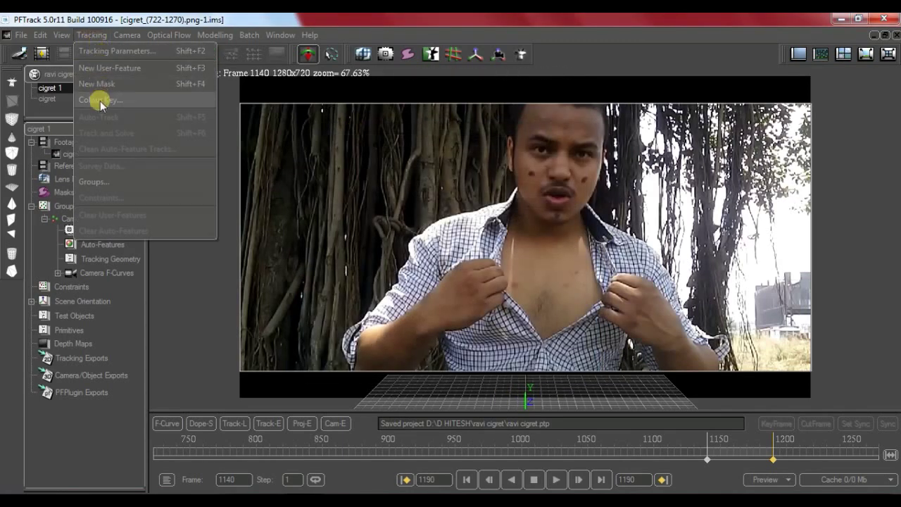
click(94, 185)
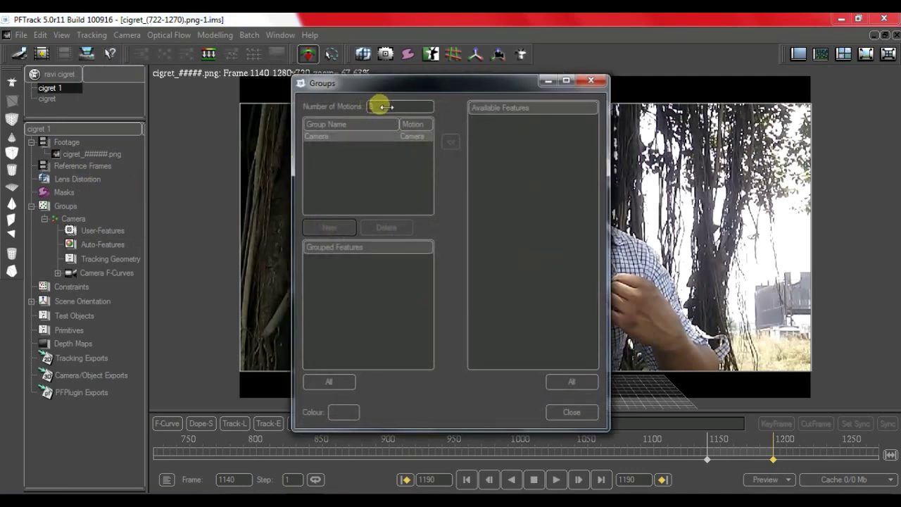
click(324, 226)
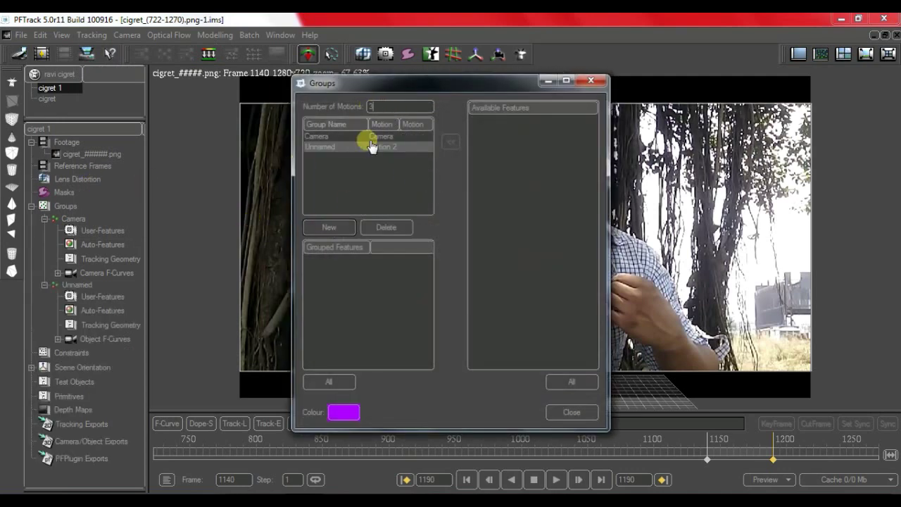
- Rename the new group as face track and close the group settings
click(326, 152)
double_click(327, 152)
drag(338, 149, 296, 150)
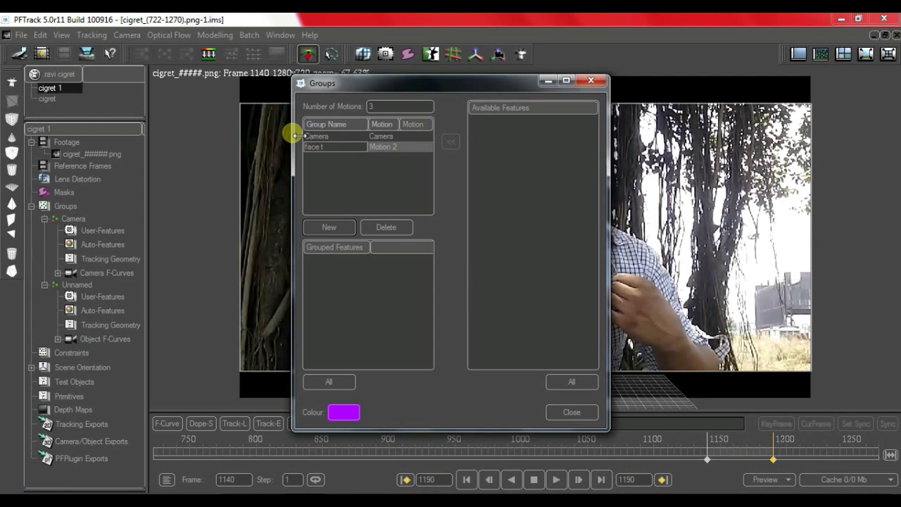
key(Return)
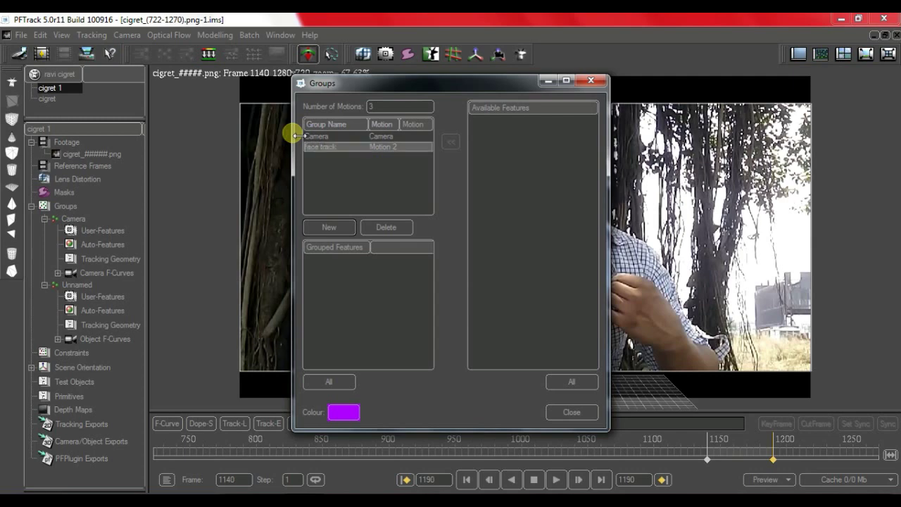
click(556, 414)
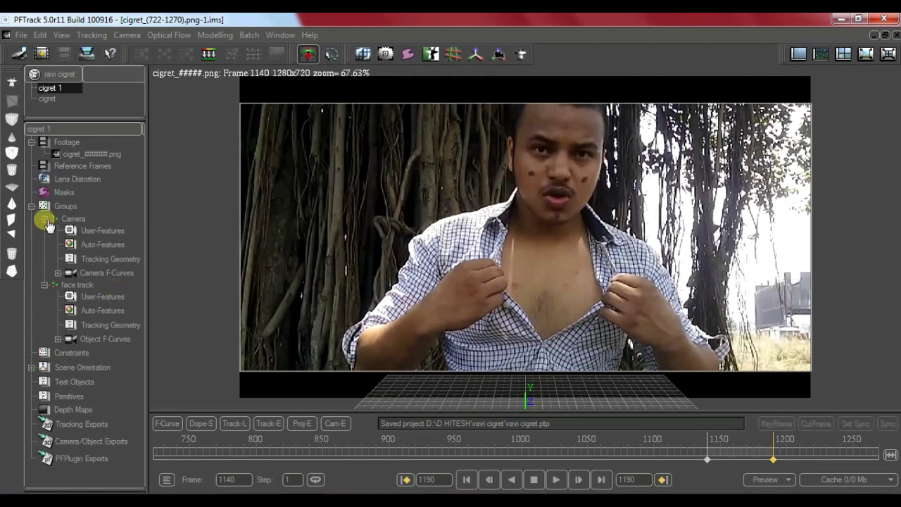
- Import HUMAN HEAD.obj from the obj fils folder as tracking geometry for the face track group
click(45, 221)
click(69, 231)
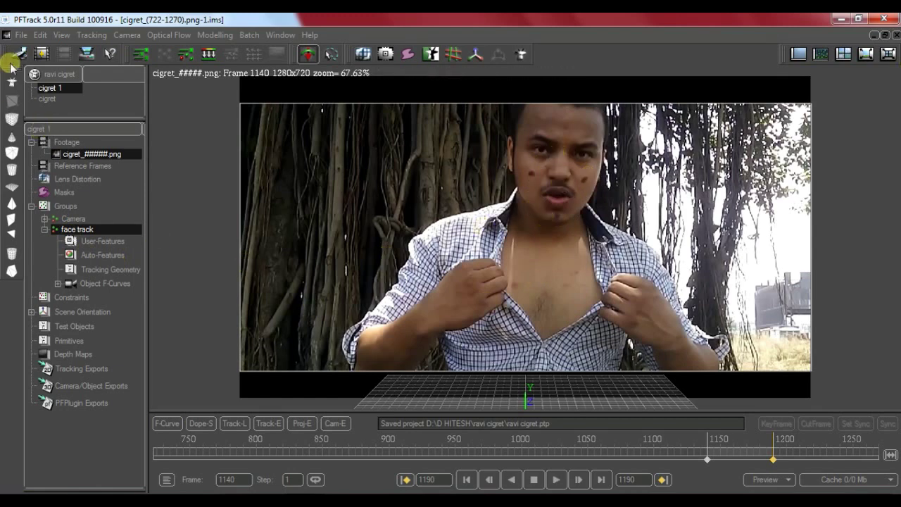
click(22, 35)
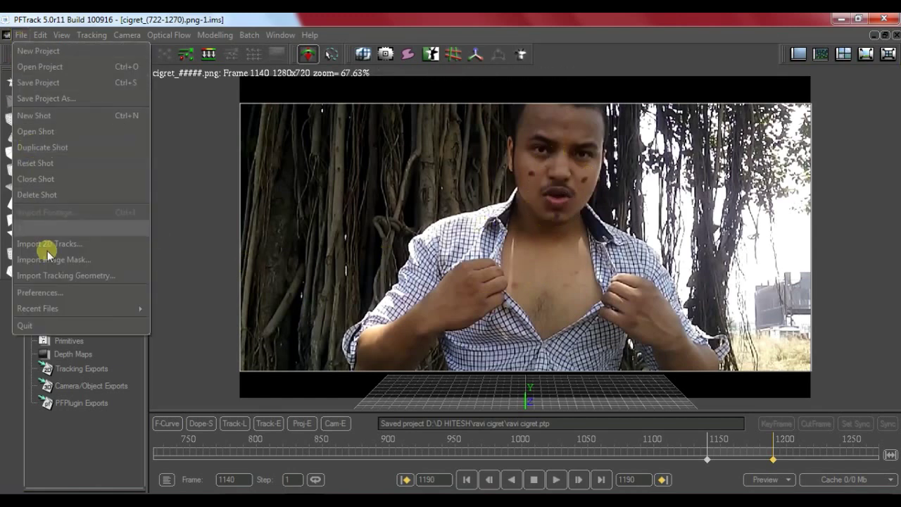
click(65, 276)
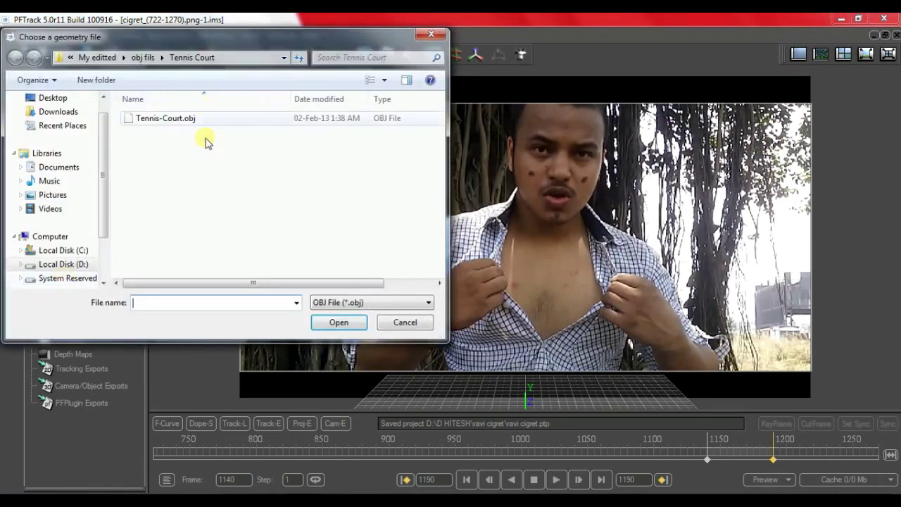
key(BackSpace)
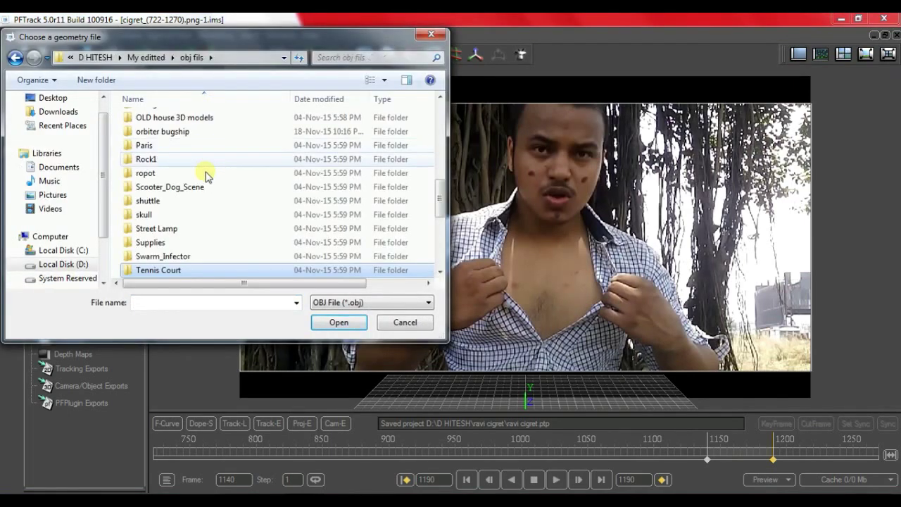
scroll(210, 190, down, 3)
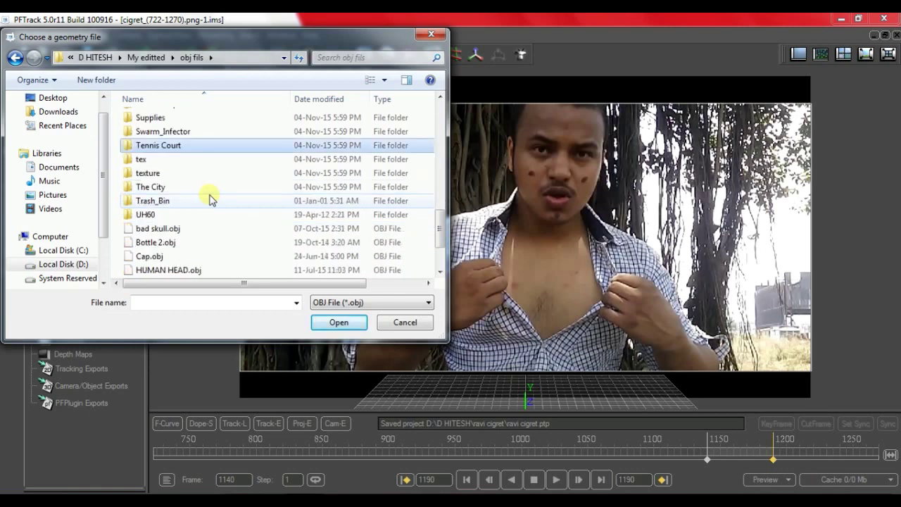
scroll(210, 198, down, 1)
click(150, 232)
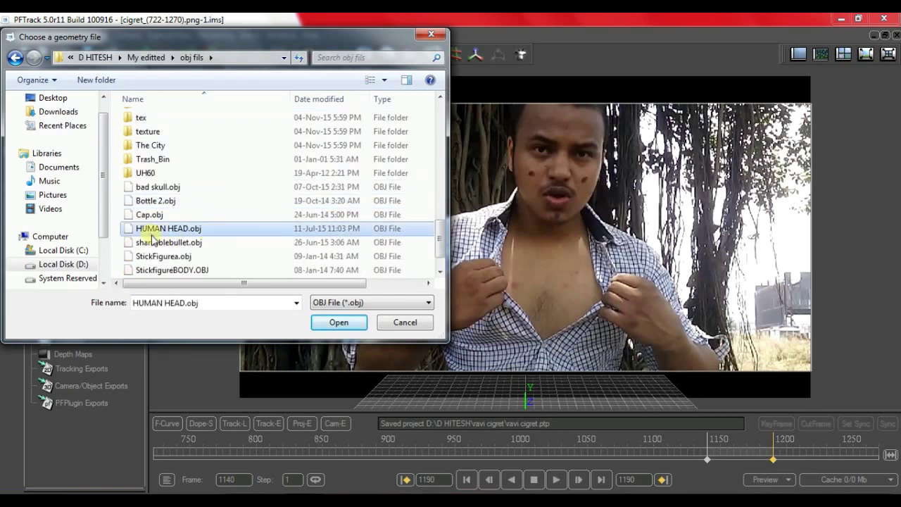
click(343, 325)
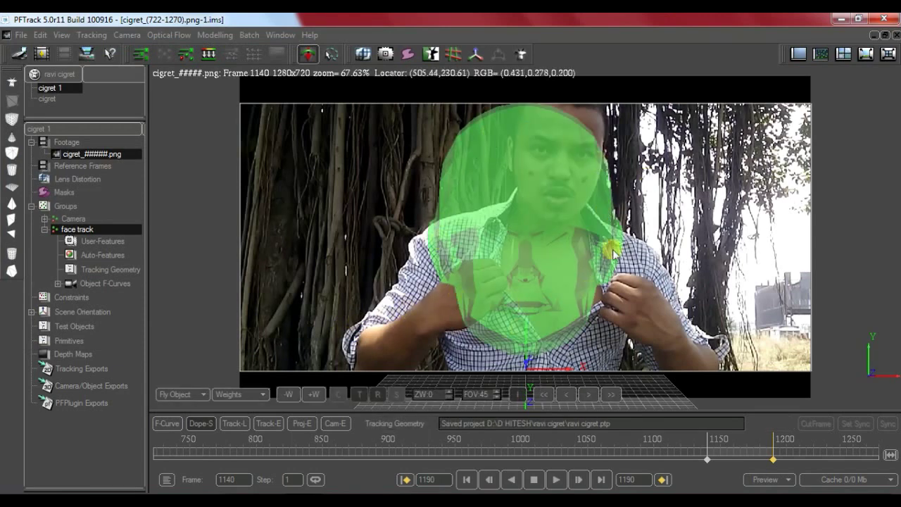
- Rotate the imported head model about its vertical axis until its face points toward the camera
click(185, 395)
click(184, 429)
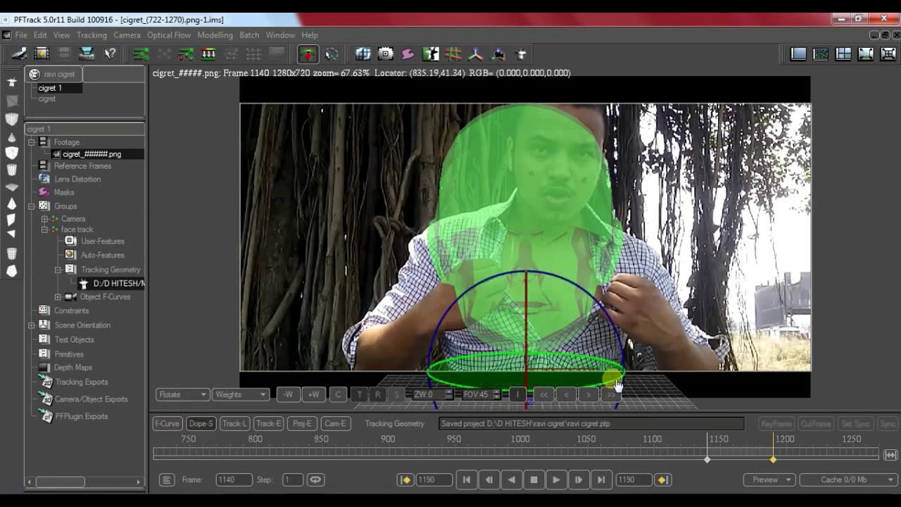
drag(614, 383, 497, 385)
drag(612, 390, 465, 399)
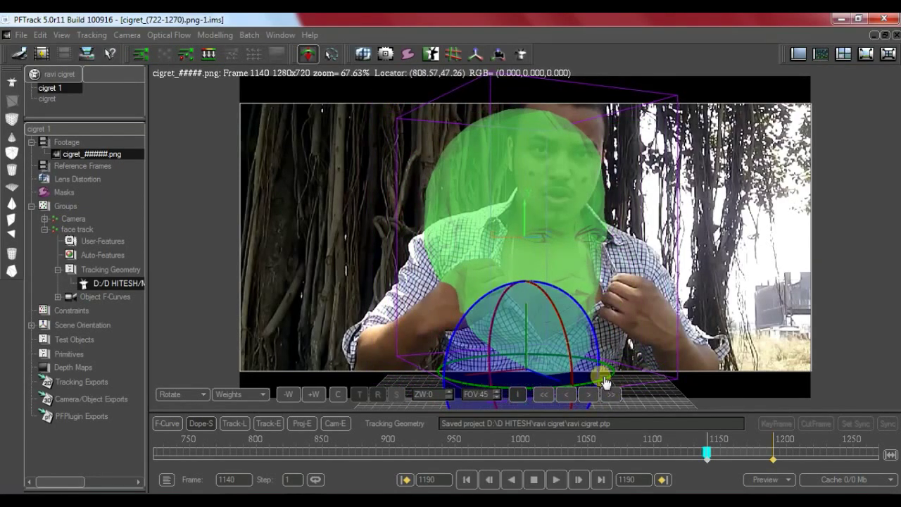
drag(614, 380, 573, 379)
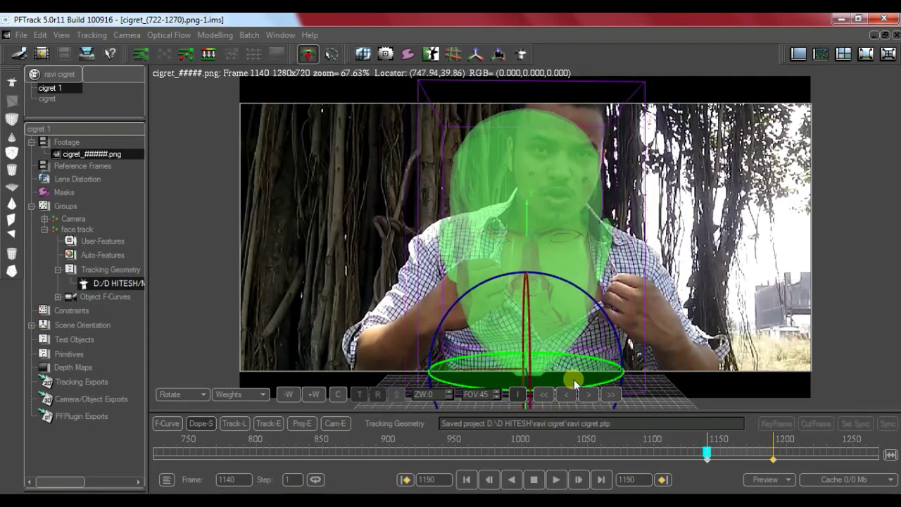
- Scale the head model down to roughly the size of the actor's head
click(184, 394)
click(182, 440)
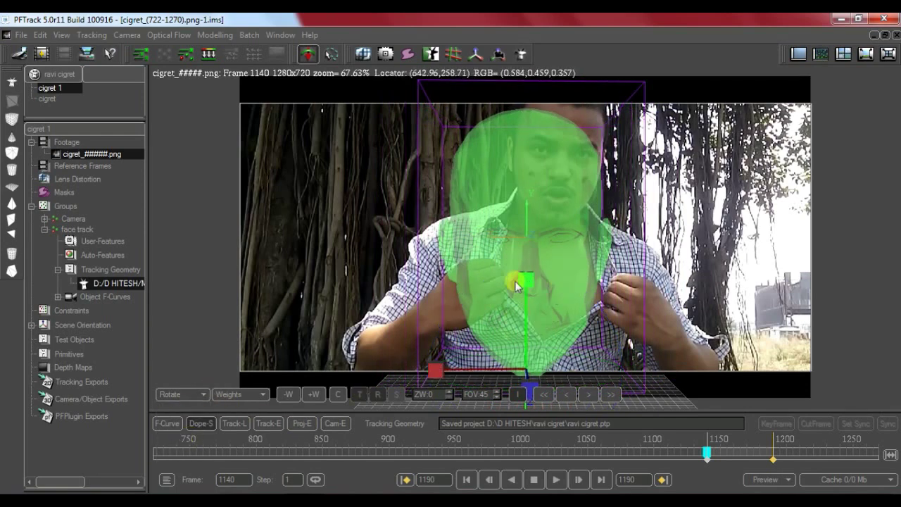
drag(528, 278, 529, 336)
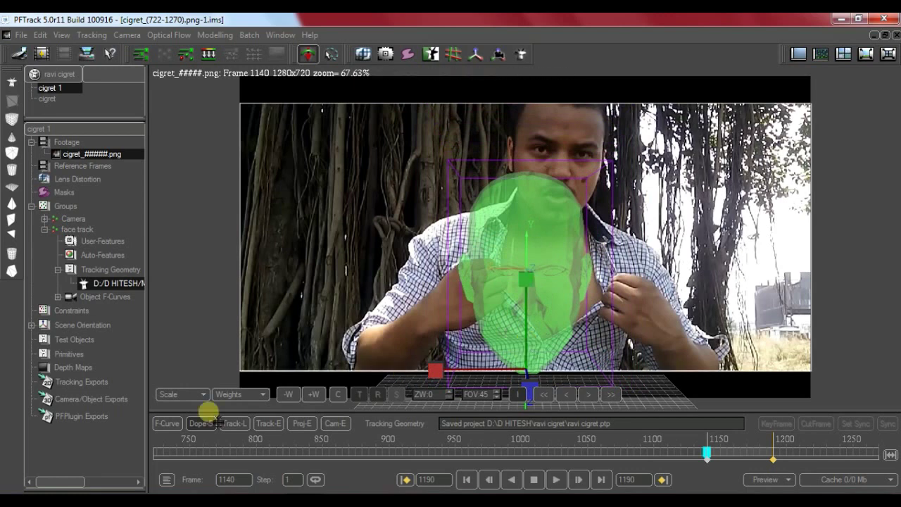
- Translate the head model up, sideways and back in depth until it covers the actor's face at matching size
click(184, 393)
click(181, 417)
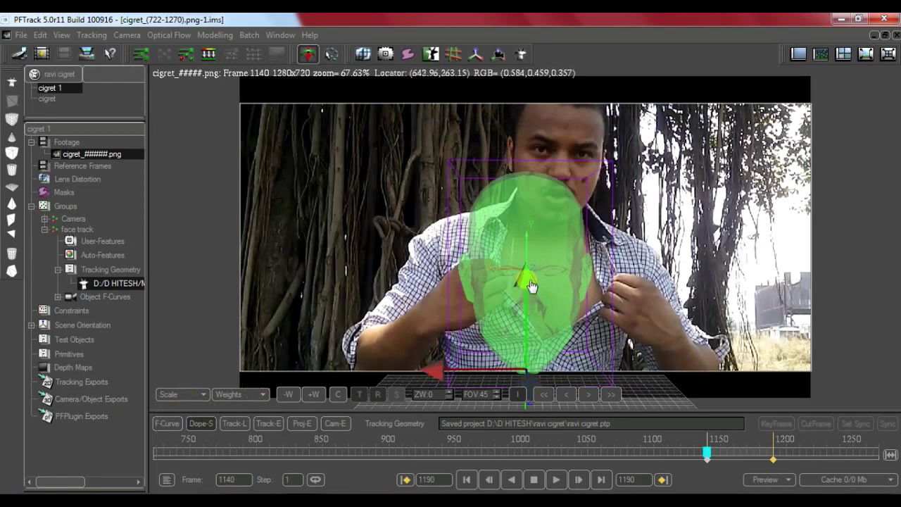
drag(530, 281, 527, 207)
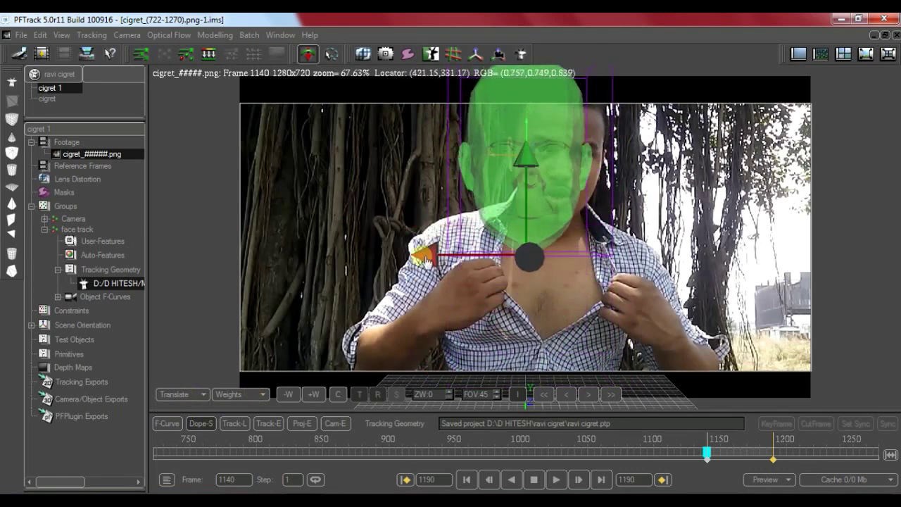
mouse_move(462, 246)
mouse_down()
mouse_move(492, 255)
mouse_move(467, 255)
mouse_up()
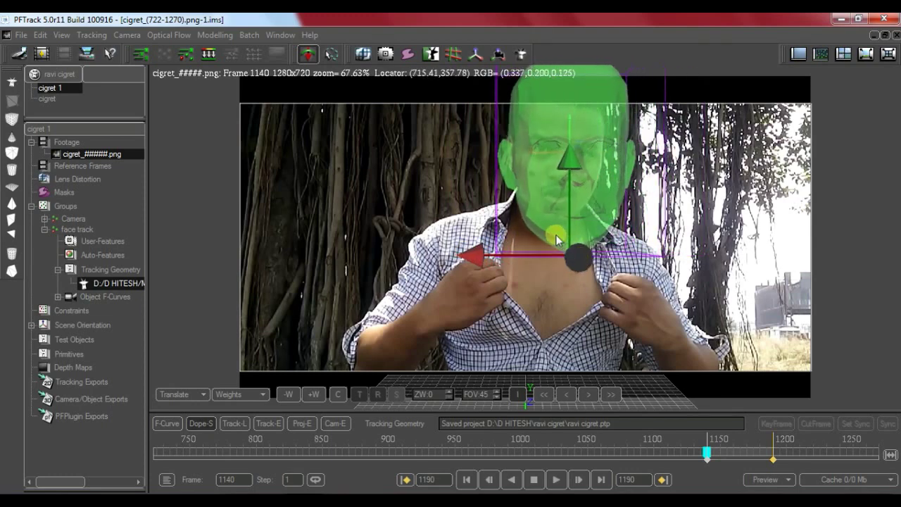
drag(664, 294, 388, 264)
drag(570, 255, 369, 302)
drag(551, 152, 548, 130)
drag(448, 232, 463, 231)
- Scale the head model up slightly and tilt it clockwise to follow the actor's head angle
click(192, 399)
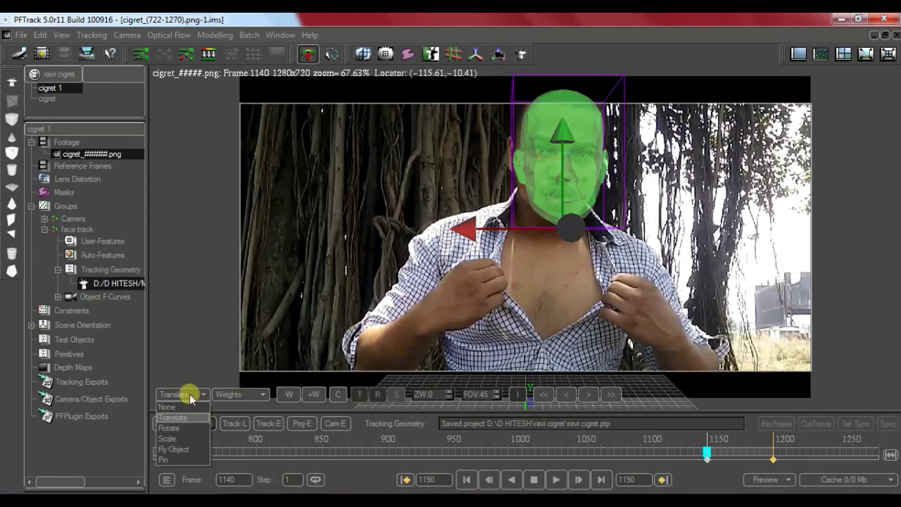
click(177, 434)
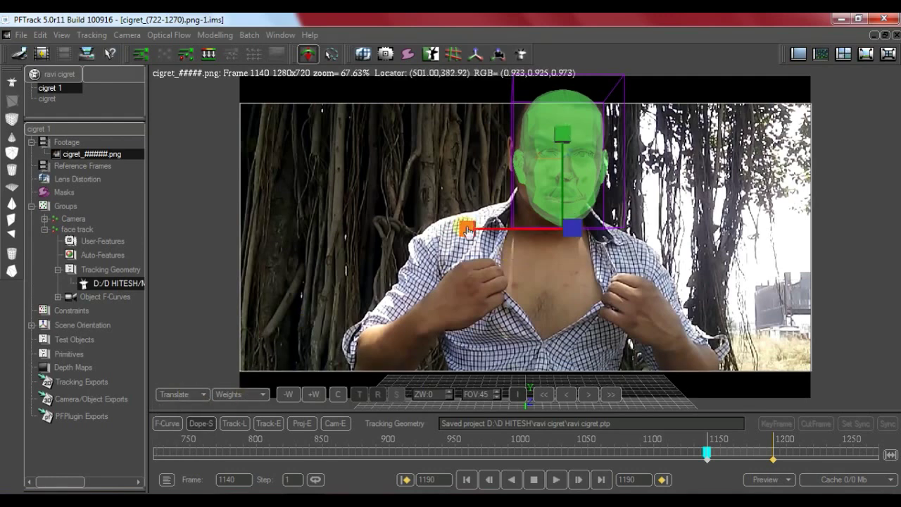
drag(467, 229, 451, 226)
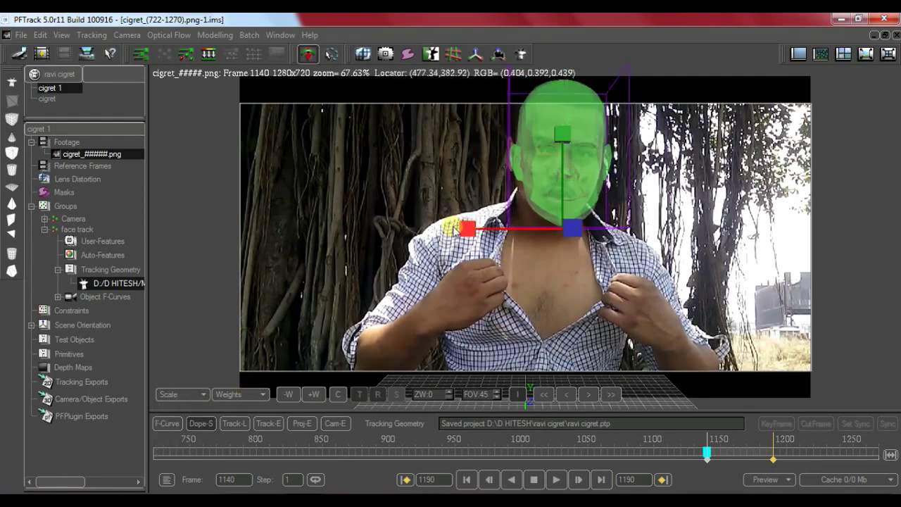
click(177, 390)
click(178, 430)
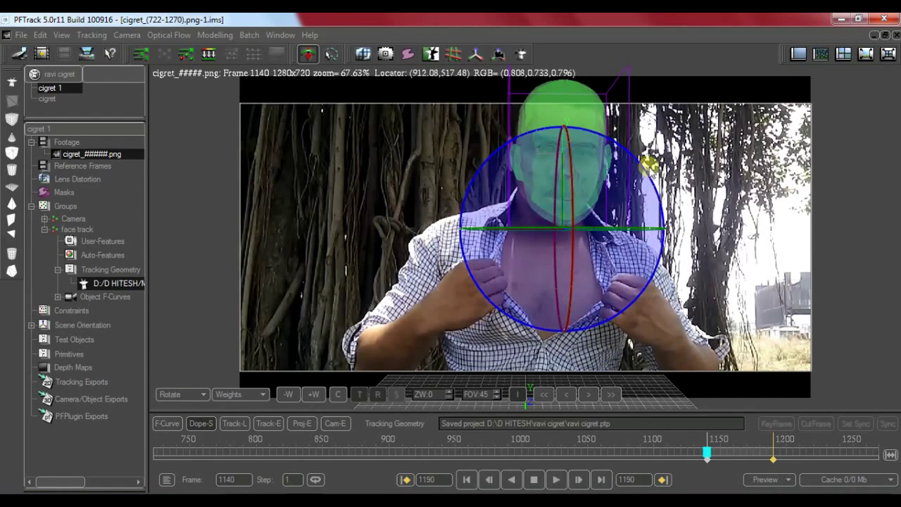
drag(650, 165, 644, 177)
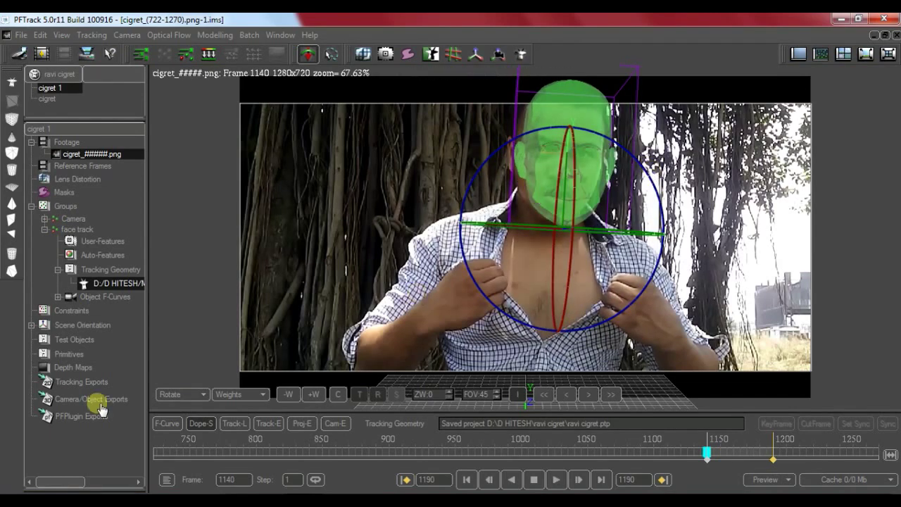
- Shift the tilted head model slightly left and up to line up with the actor's face
click(169, 394)
click(172, 418)
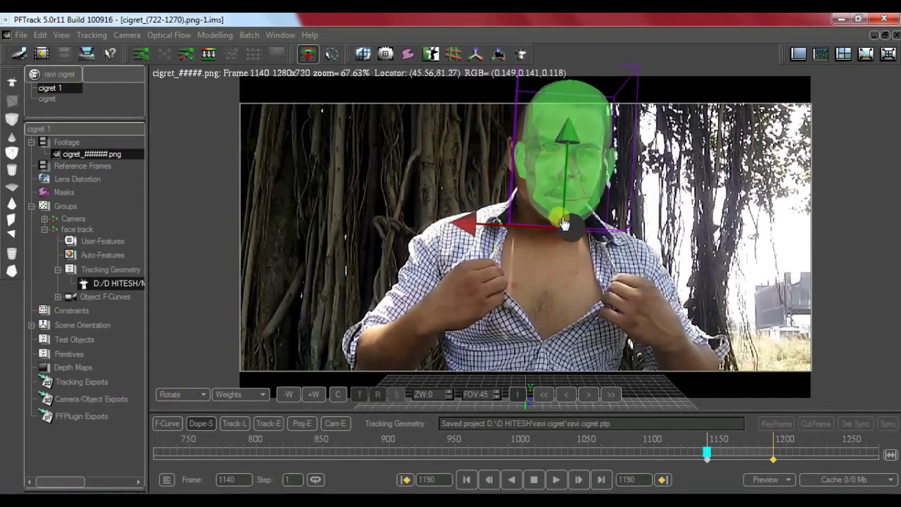
drag(466, 221, 451, 224)
click(543, 144)
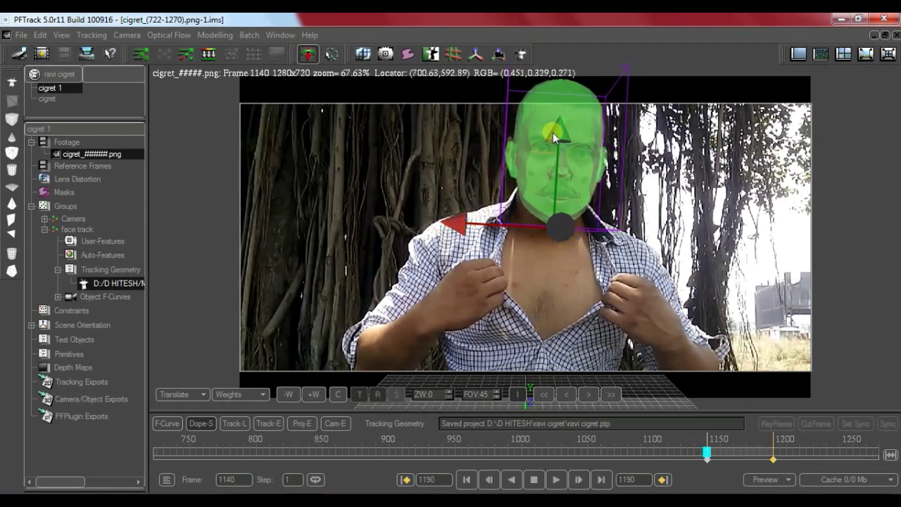
drag(552, 132, 565, 124)
click(445, 222)
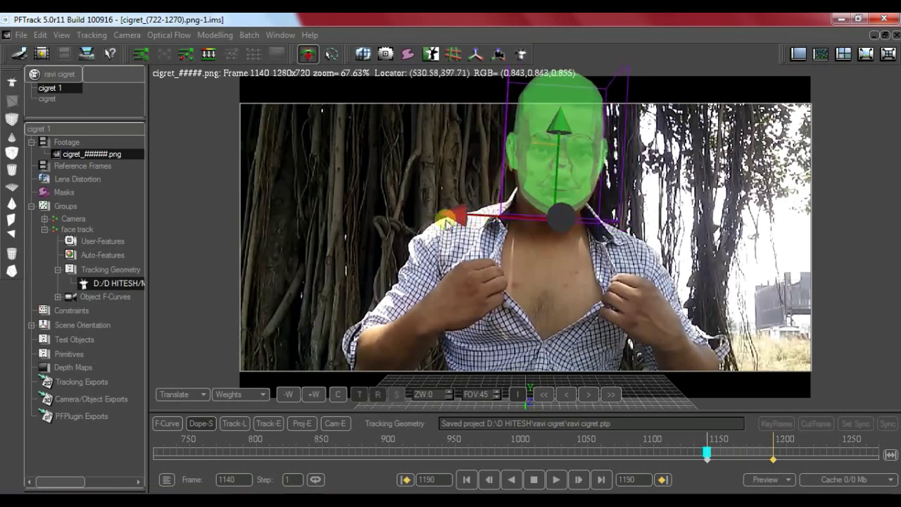
click(543, 205)
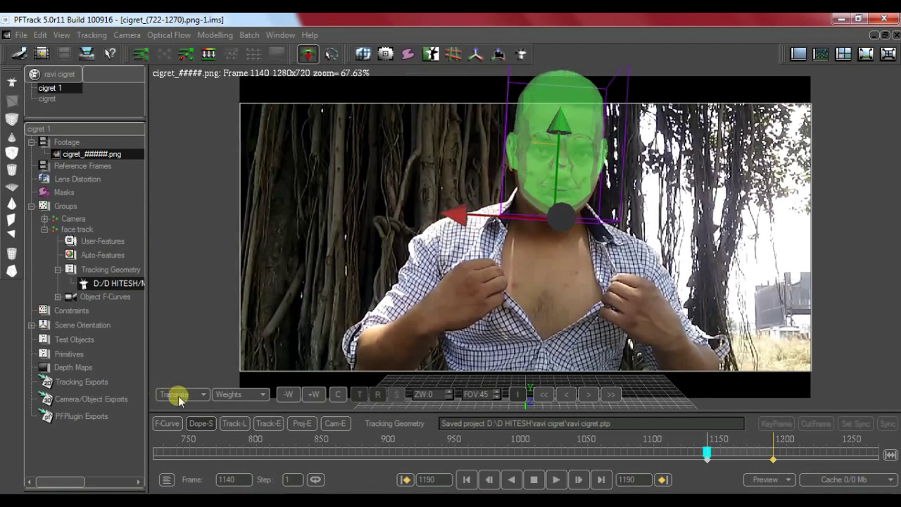
- Shrink the head model slightly and lower it so its eyes and mouth match the actor's
click(181, 439)
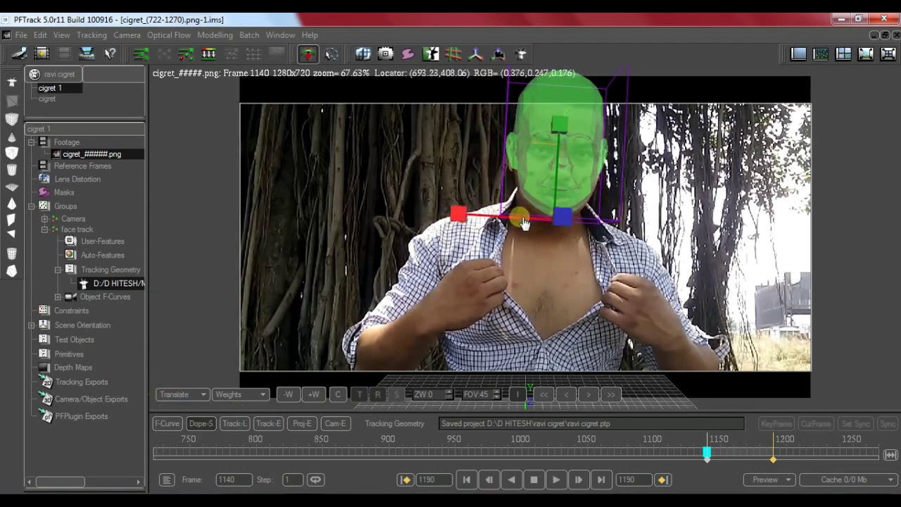
drag(566, 220, 557, 225)
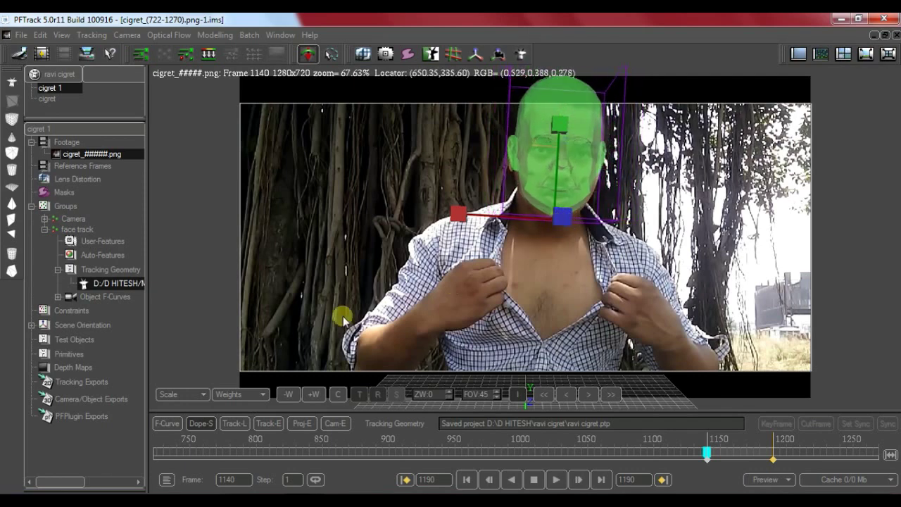
click(182, 394)
click(181, 416)
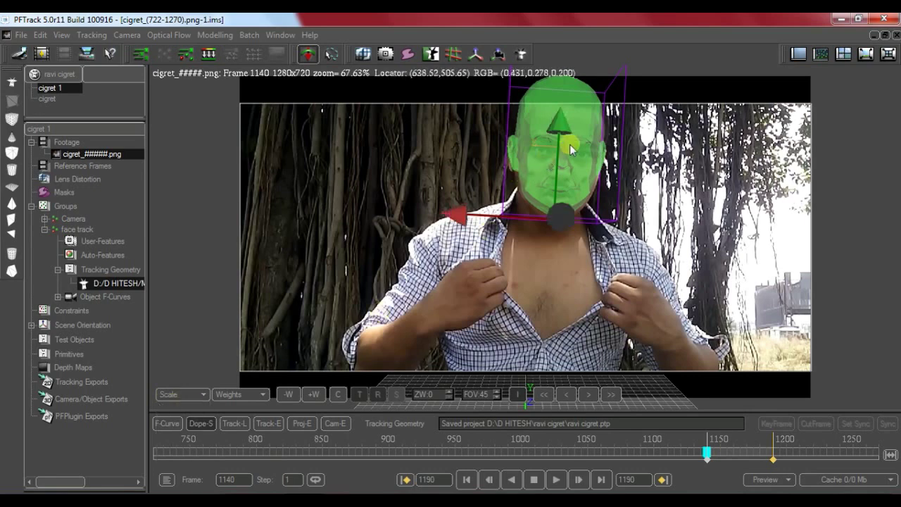
drag(567, 131, 562, 132)
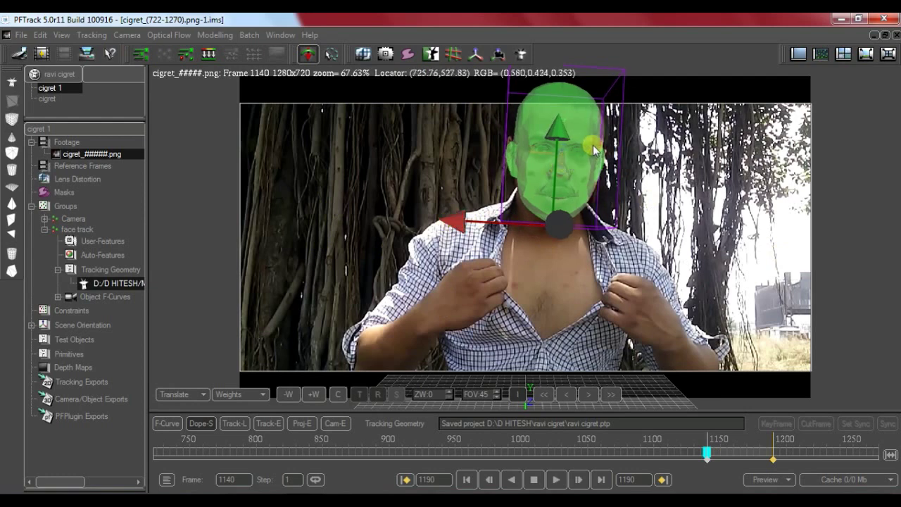
drag(556, 136, 556, 133)
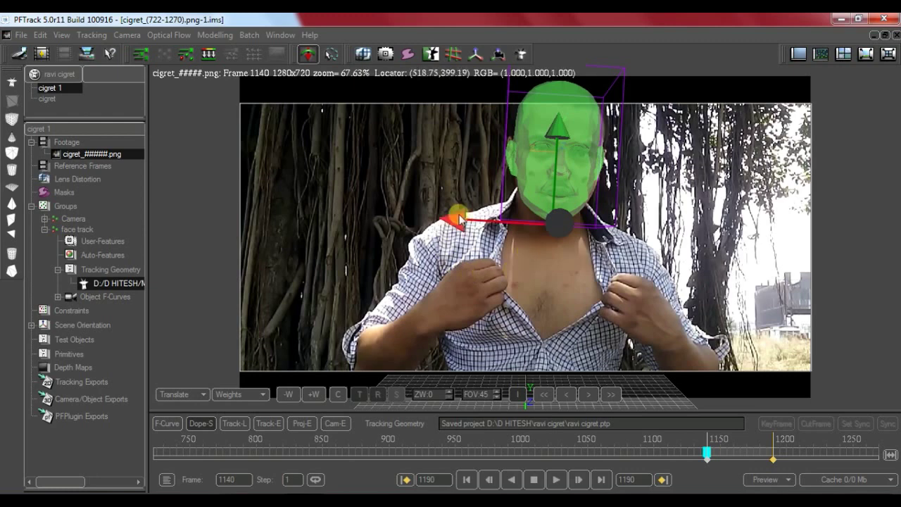
- Tilt the head model slightly clockwise to refine its alignment and set the manipulator mode to None
click(188, 397)
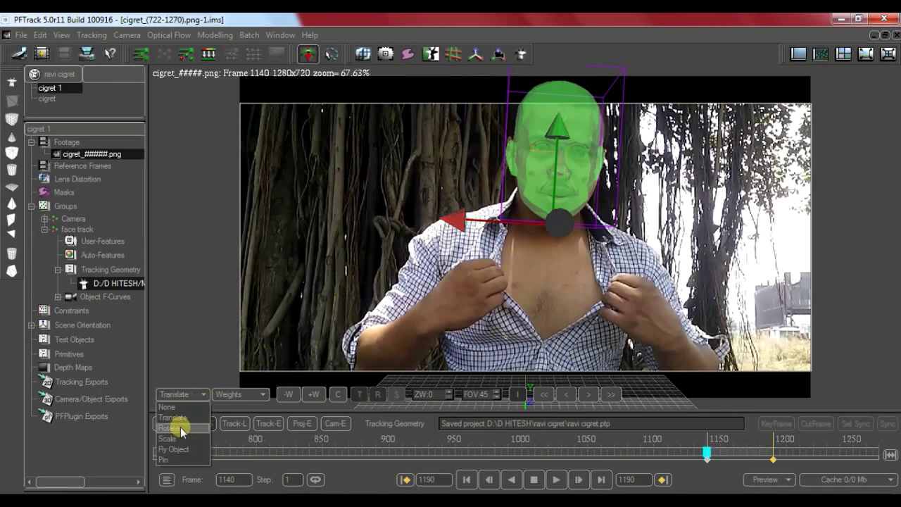
click(181, 427)
drag(614, 141, 606, 162)
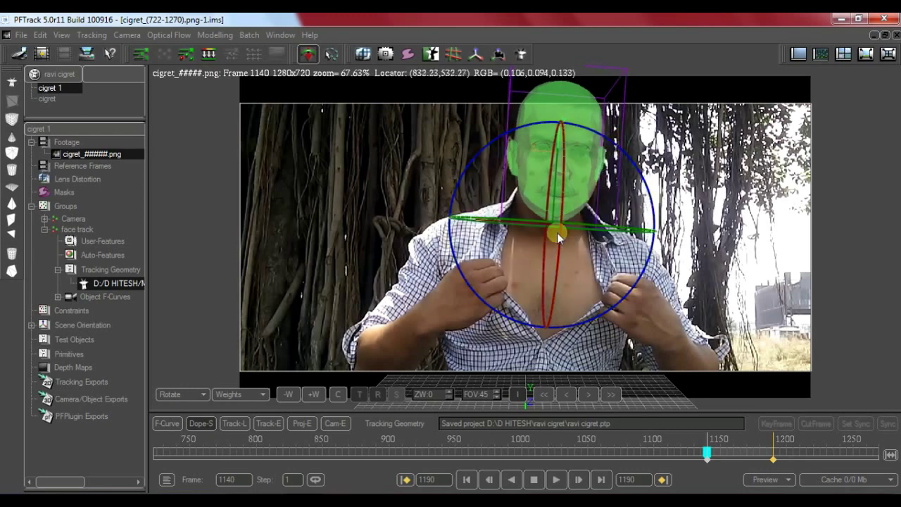
click(191, 395)
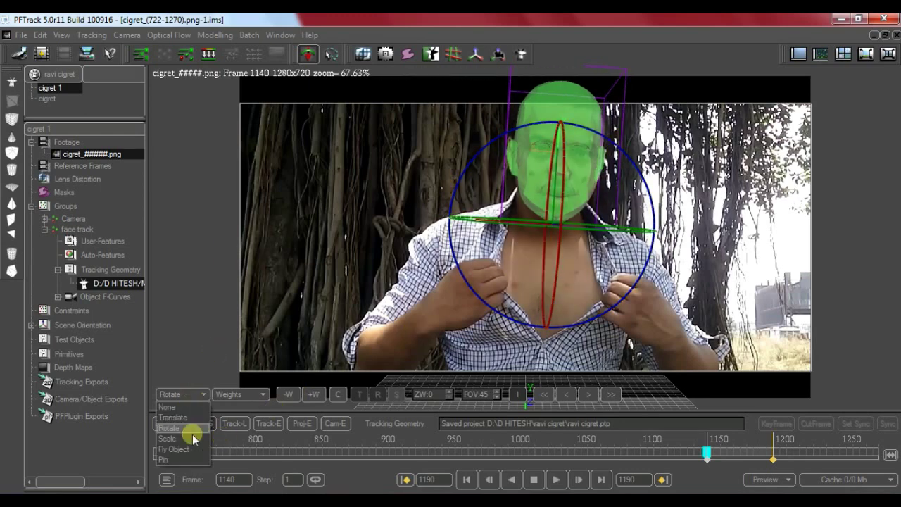
click(173, 407)
- Preview the head model in Transparent display mode and return it to Weights
click(241, 395)
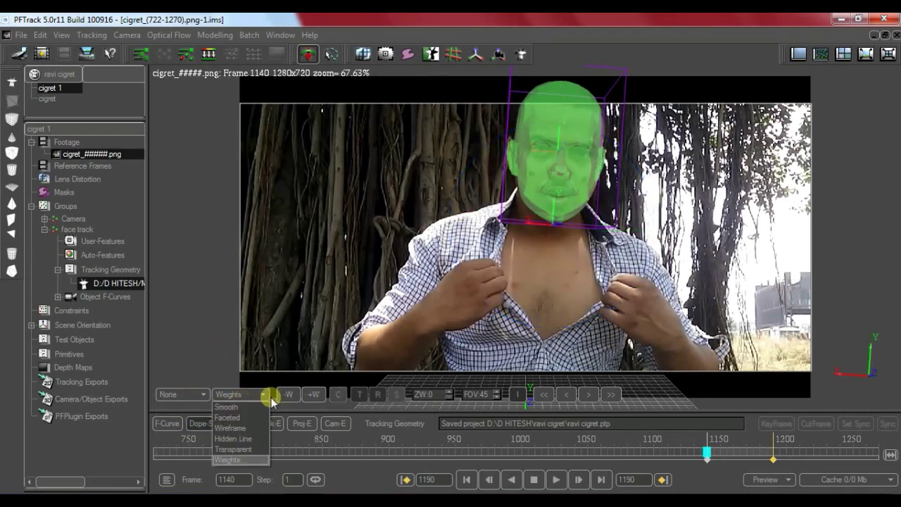
click(272, 397)
click(249, 394)
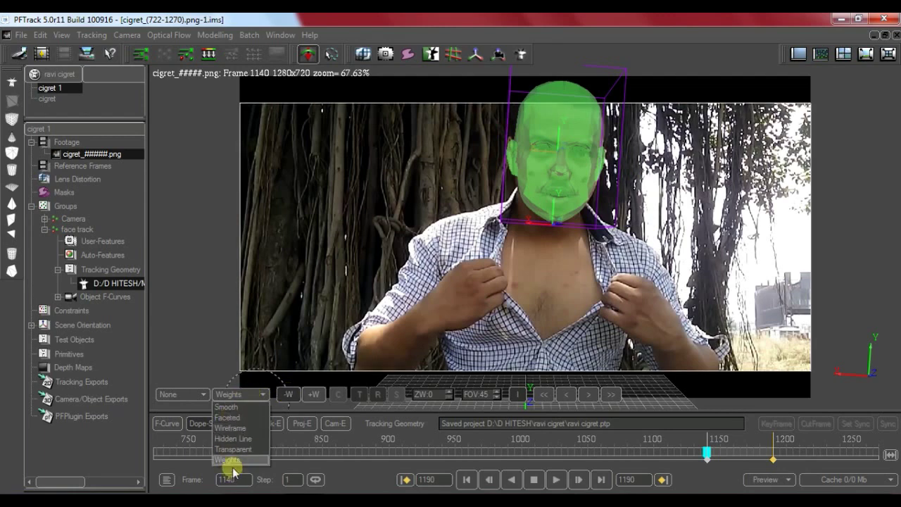
click(235, 449)
click(230, 394)
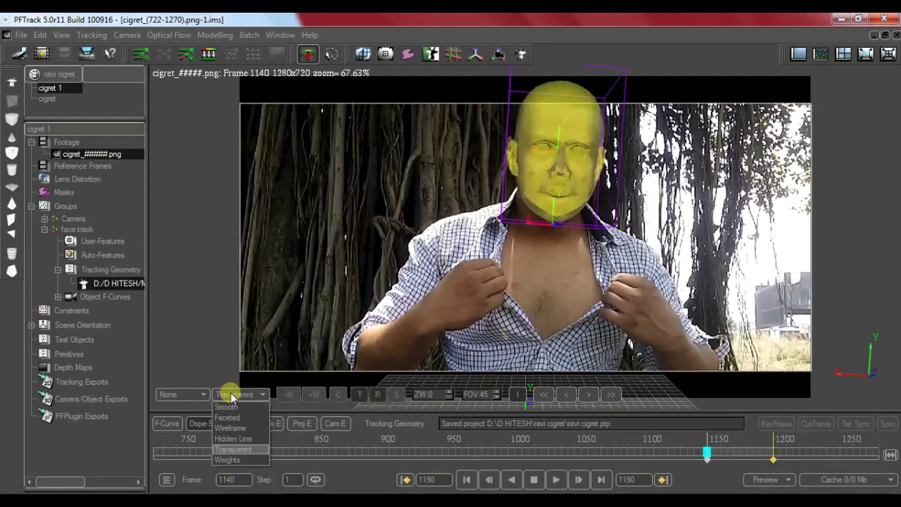
click(226, 459)
- Paint reduced tracking weights over both eyes and the mouth of the head model
click(289, 395)
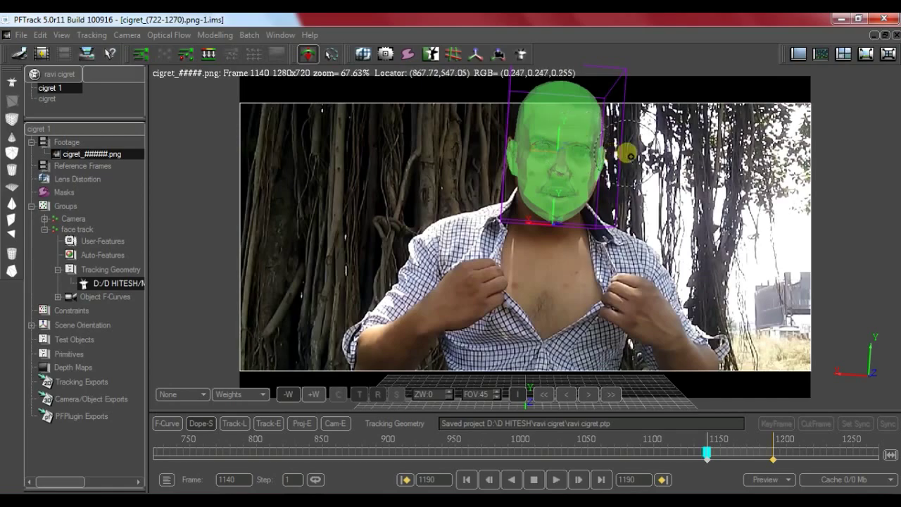
scroll(629, 155, down, 2)
scroll(704, 173, up, 5)
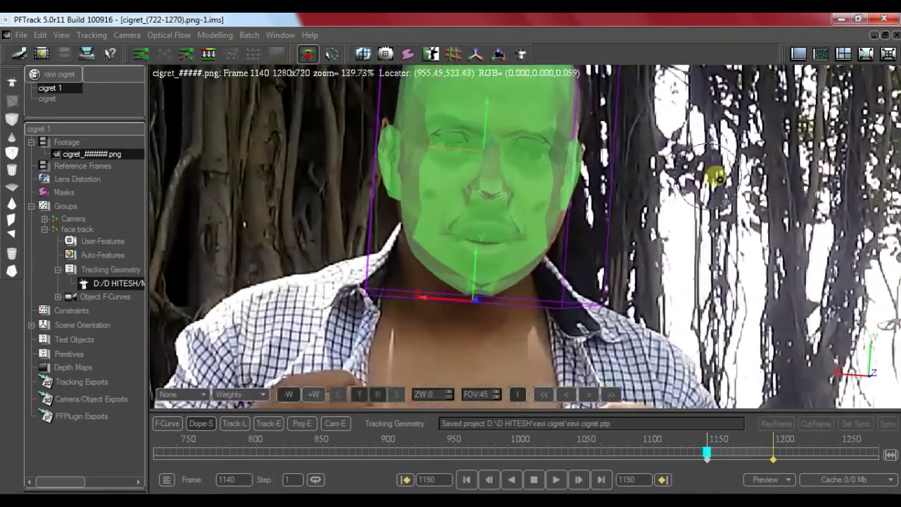
scroll(715, 176, up, 2)
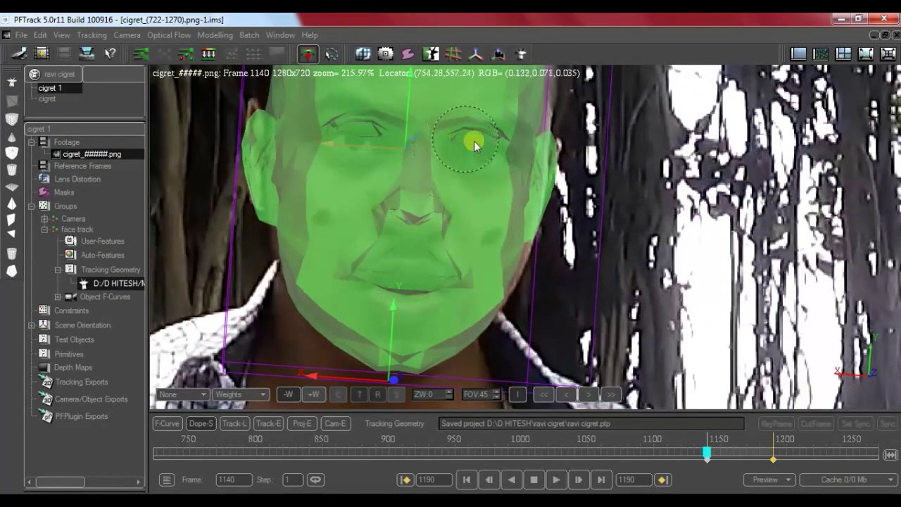
click(476, 157)
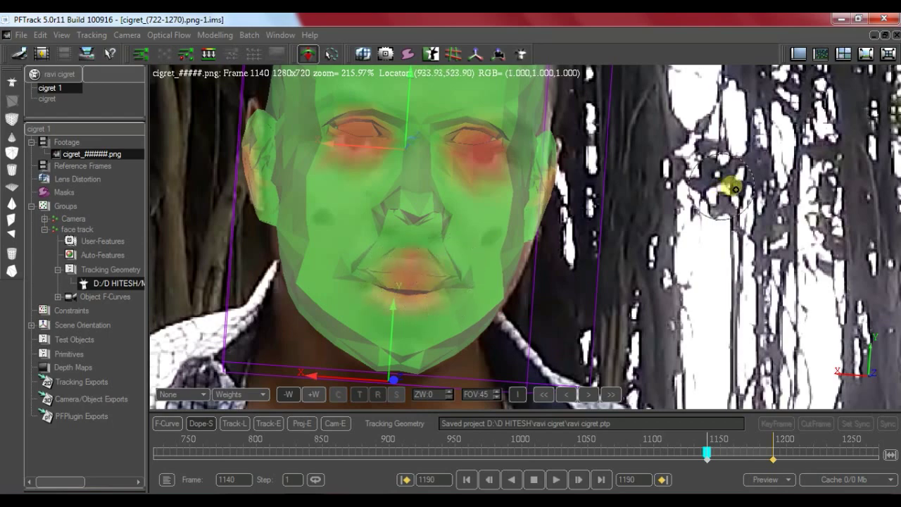
scroll(735, 189, up, 1)
scroll(739, 191, down, 5)
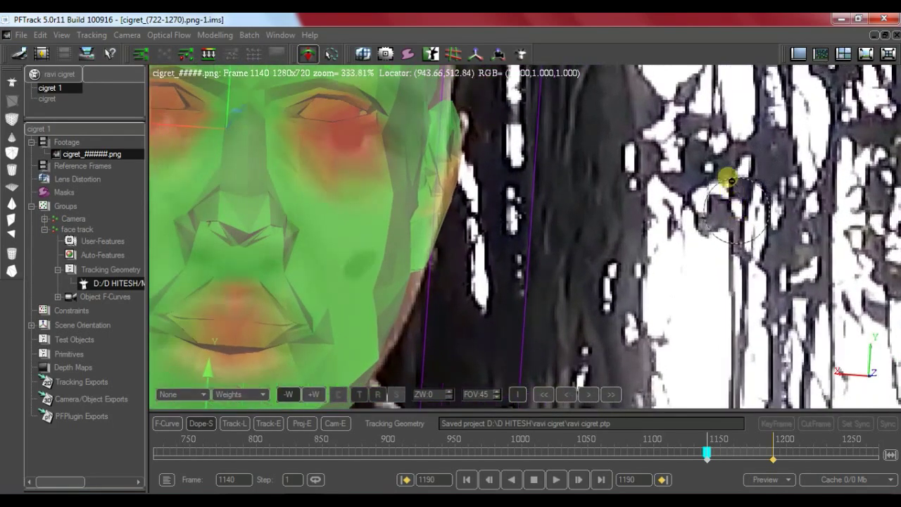
scroll(702, 90, down, 10)
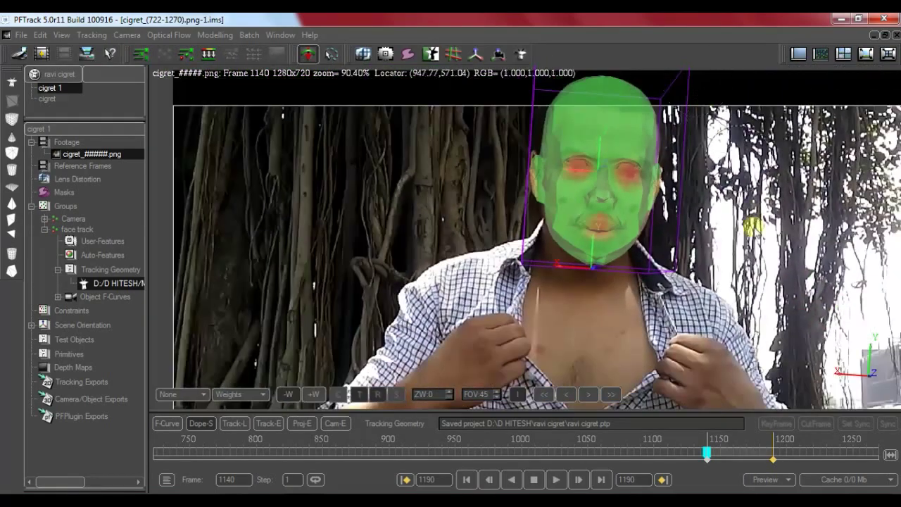
scroll(751, 211, down, 1)
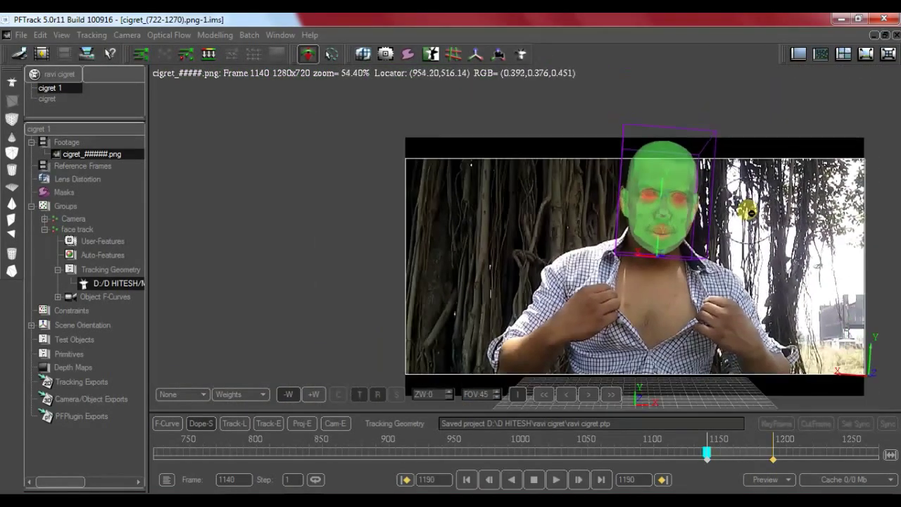
- Play the footage from frame 1140 to review the actor's movement, stop it and return to the start
key(space)
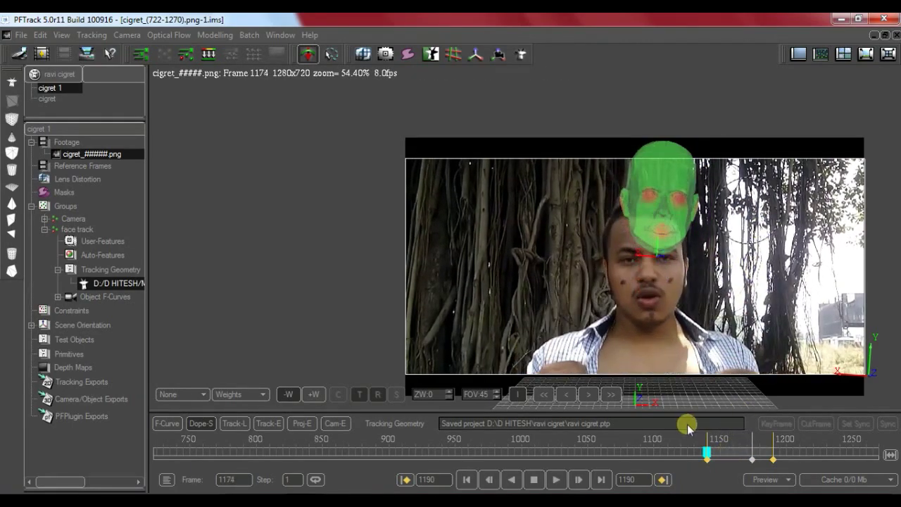
click(535, 480)
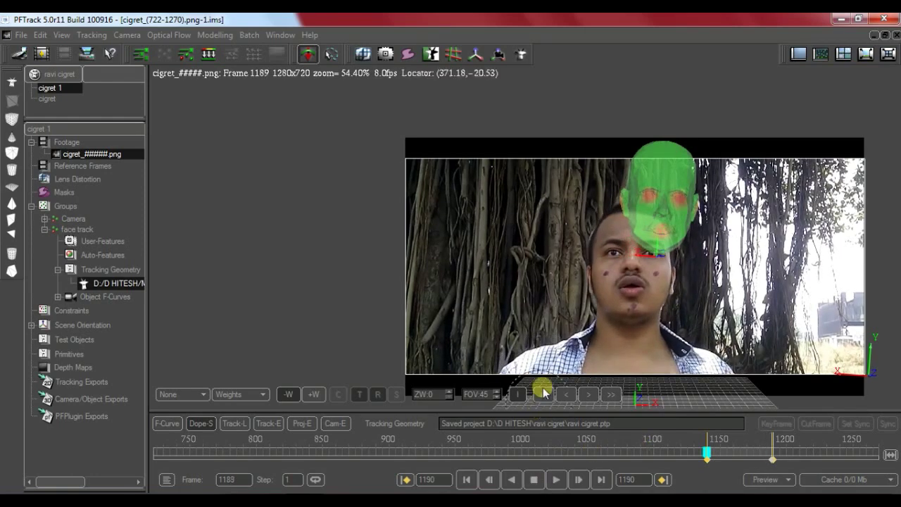
click(466, 480)
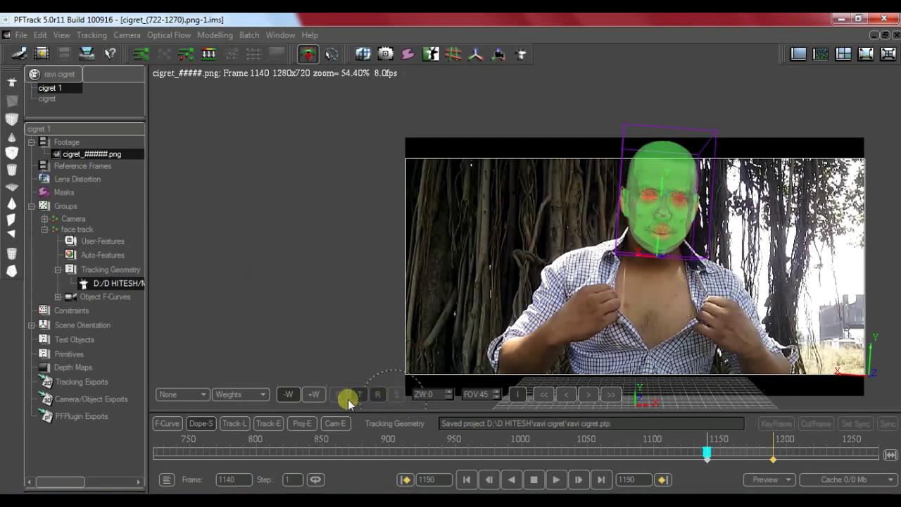
- Track the head geometry automatically forward from frame 1140, moving the progress window away from the face
middle_drag(625, 294, 496, 257)
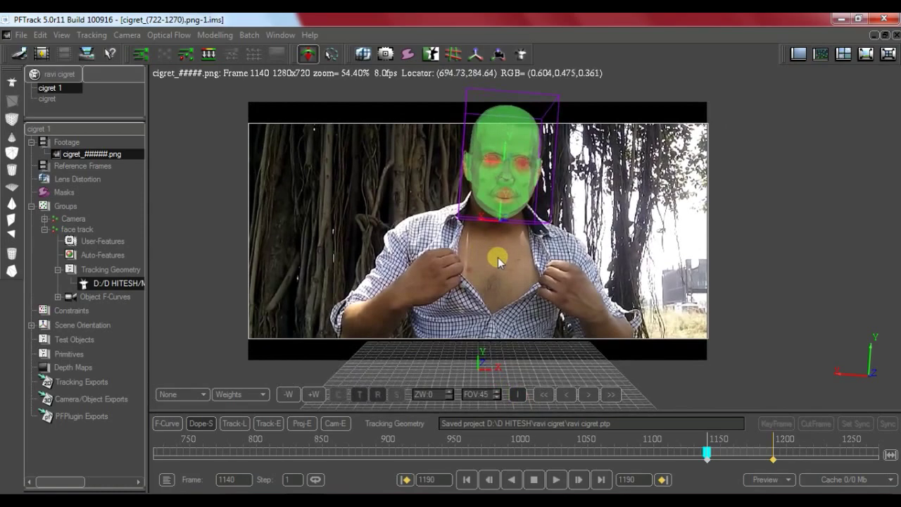
scroll(500, 262, down, 3)
scroll(500, 265, up, 3)
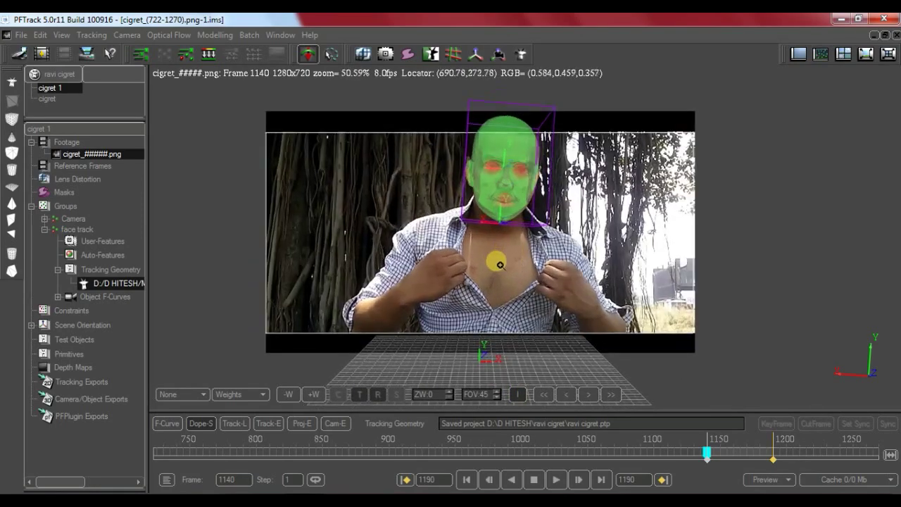
scroll(500, 265, up, 4)
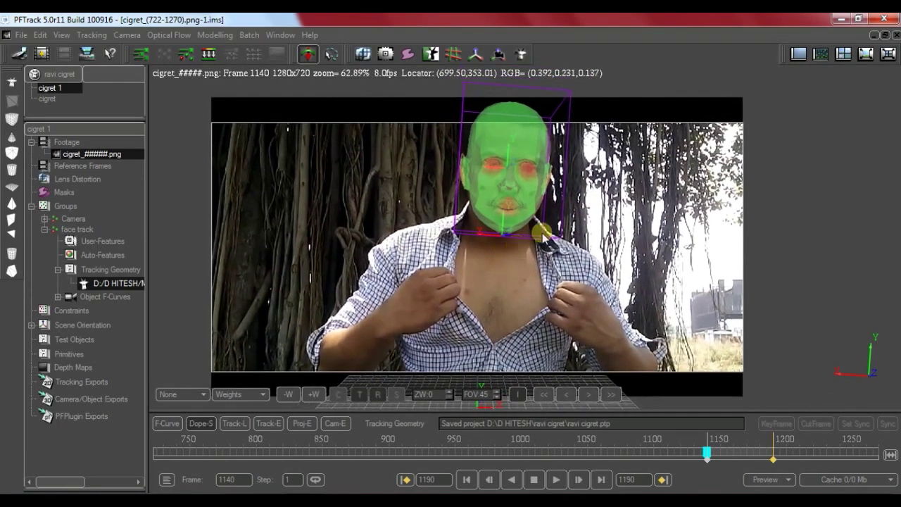
middle_drag(524, 280, 530, 274)
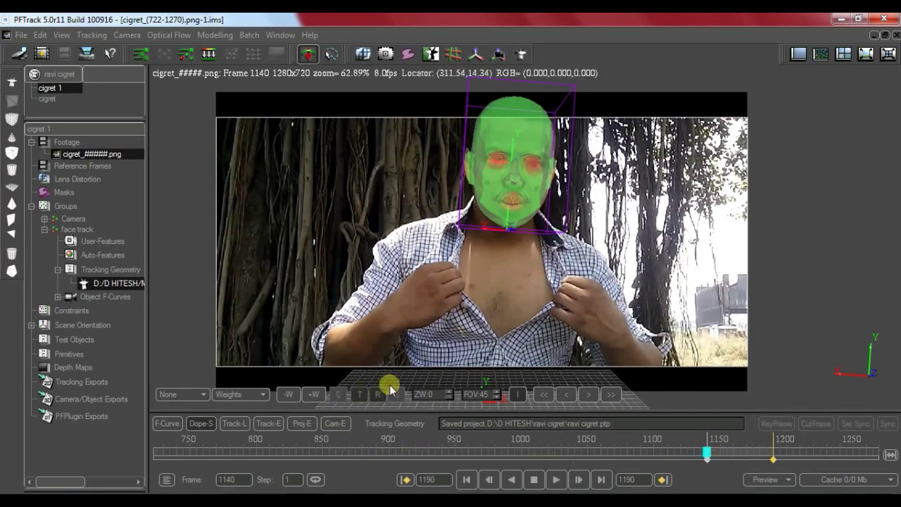
click(605, 395)
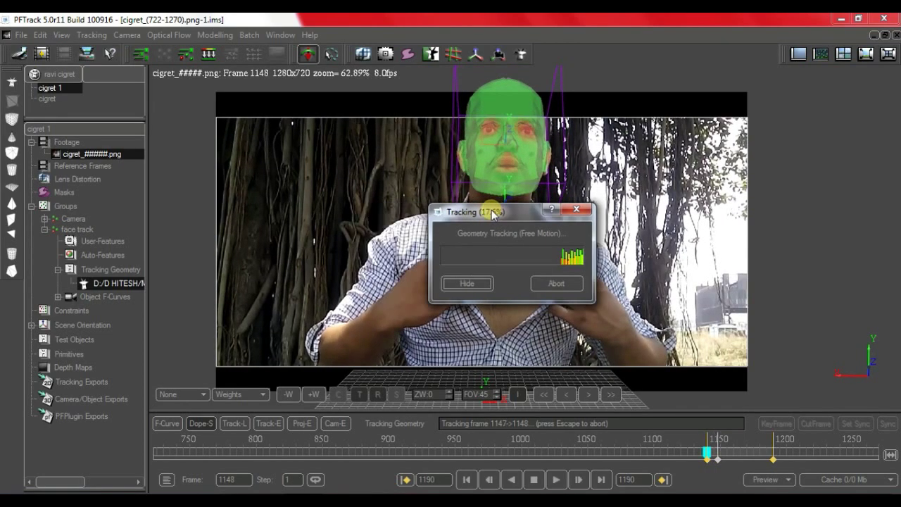
drag(481, 213, 697, 160)
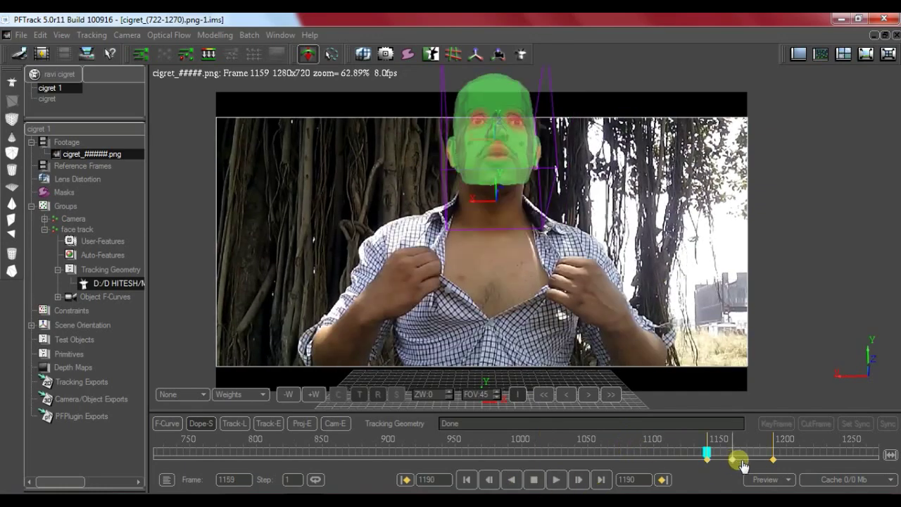
- Play back the tracked head motion, return to frame 1140 and briefly view the other cigret shot for comparison
click(535, 480)
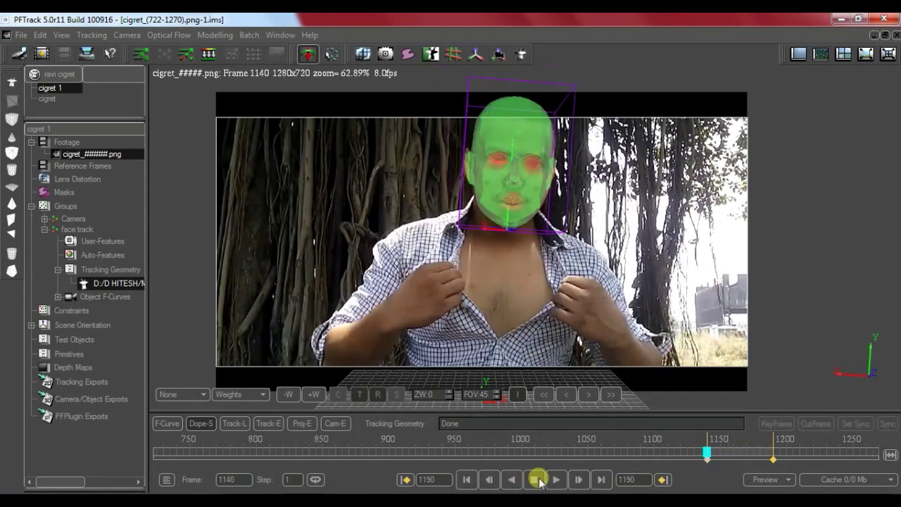
click(557, 479)
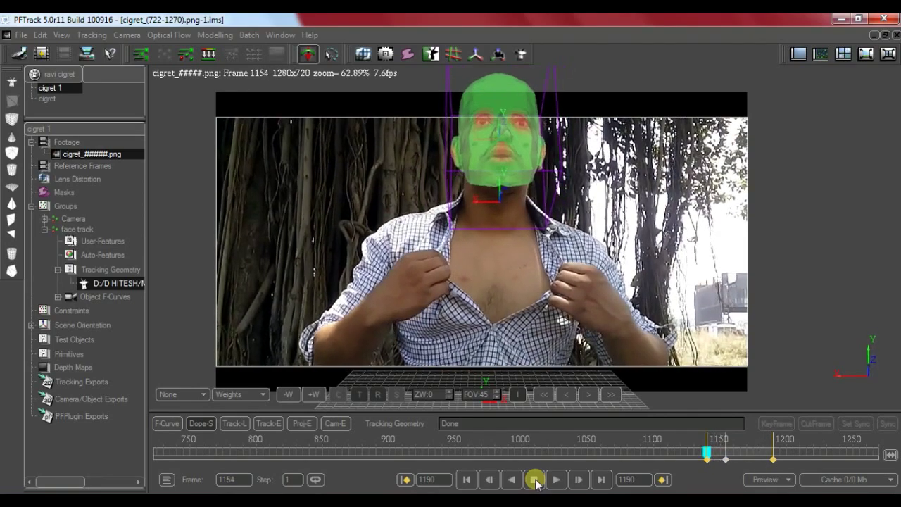
click(467, 480)
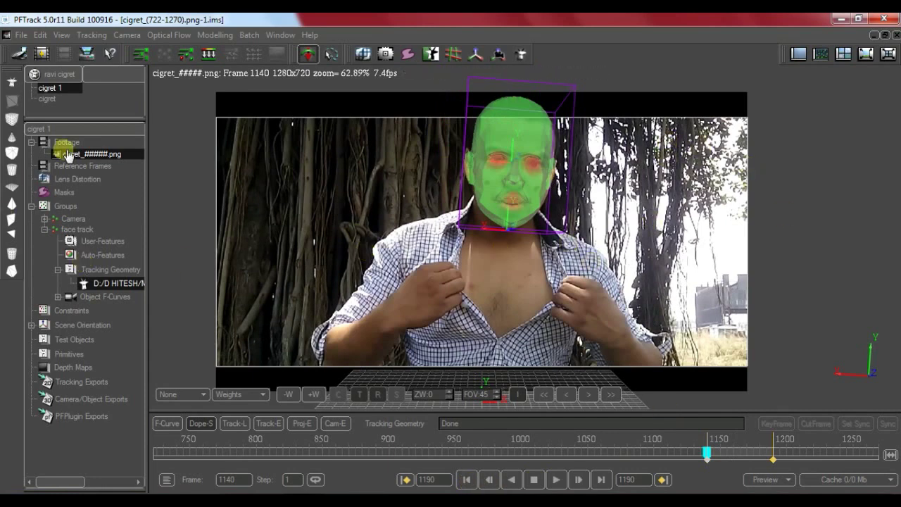
click(47, 99)
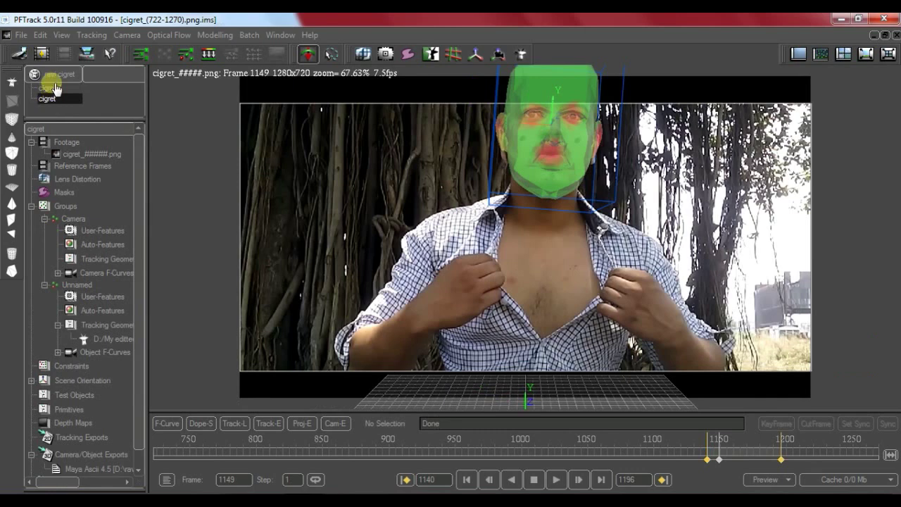
click(52, 88)
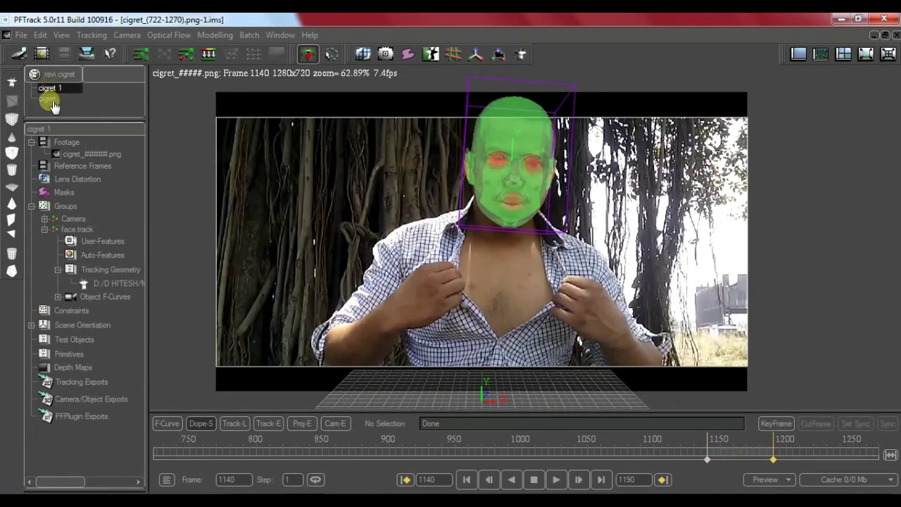
- Create a new camera/object export for the cigret 1 shot and set its format to Autodesk FBX 6.1.0
click(70, 230)
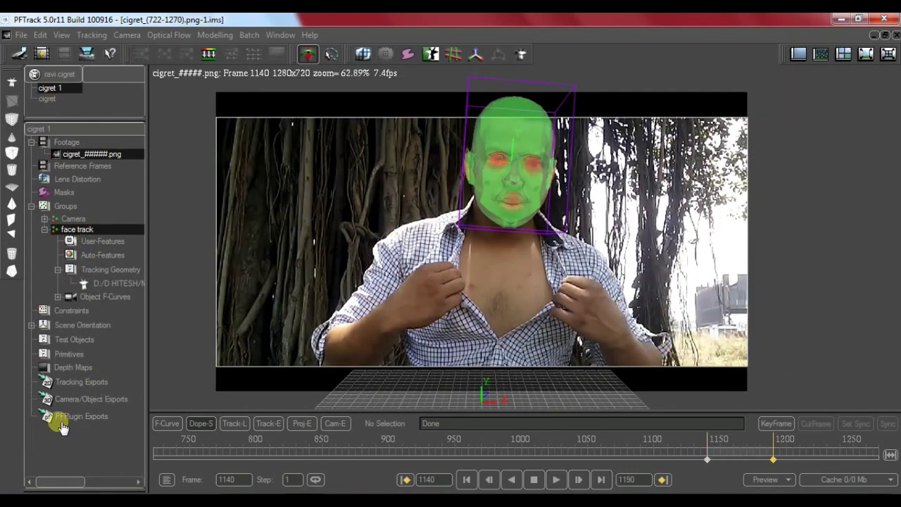
click(94, 403)
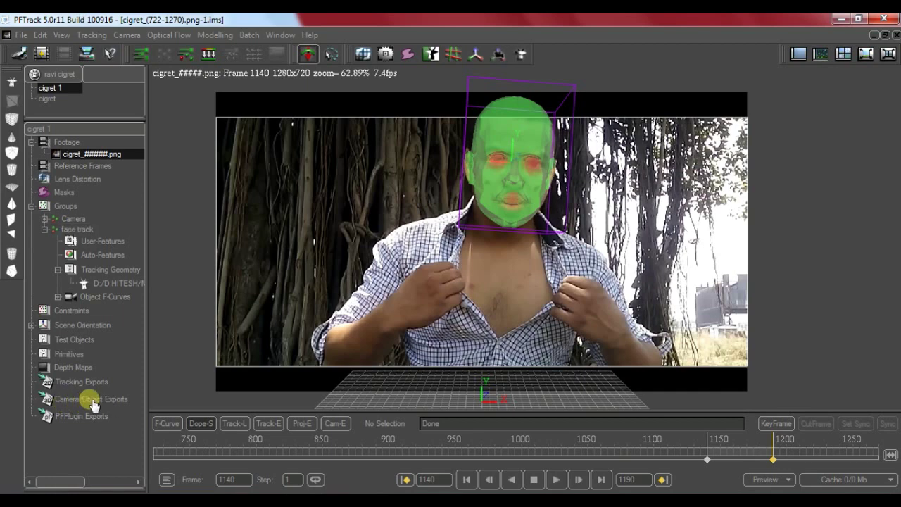
right_click(54, 403)
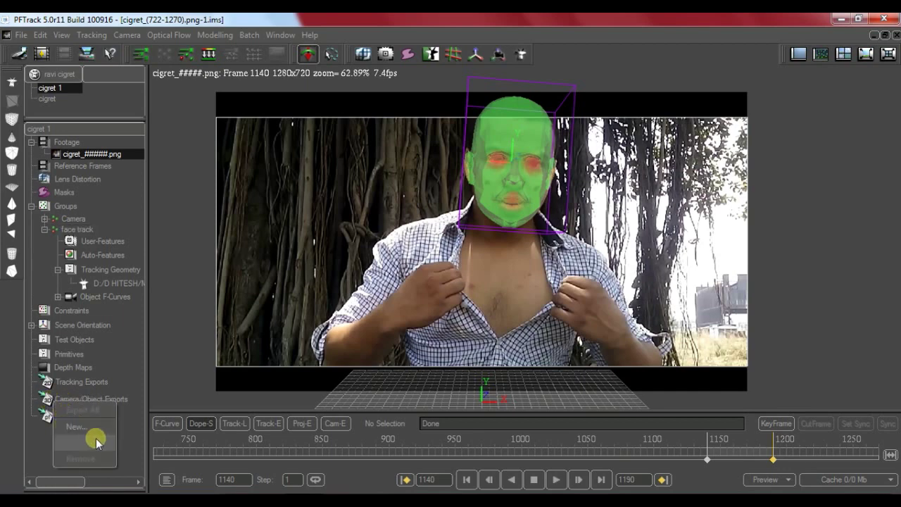
click(75, 426)
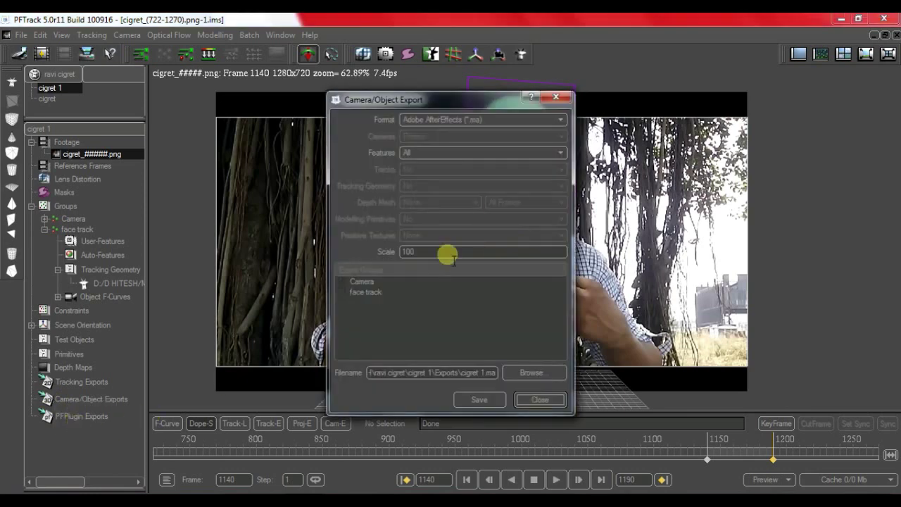
click(463, 124)
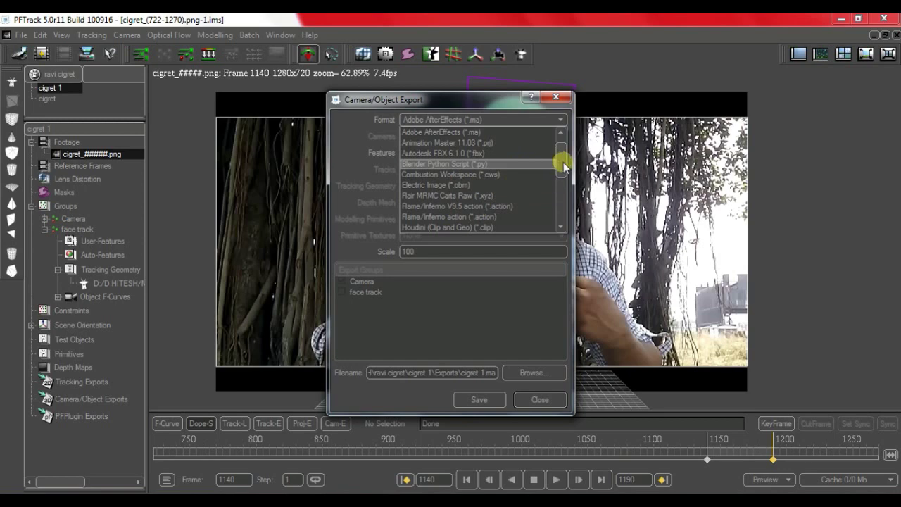
mouse_move(563, 164)
mouse_down()
mouse_move(561, 210)
mouse_move(557, 141)
mouse_move(548, 136)
mouse_move(560, 145)
mouse_move(559, 220)
mouse_move(569, 160)
mouse_up()
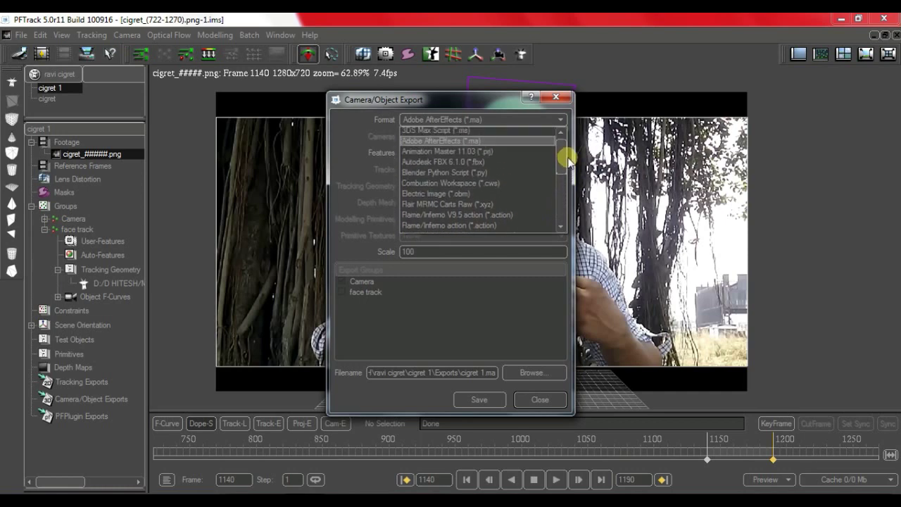
click(464, 163)
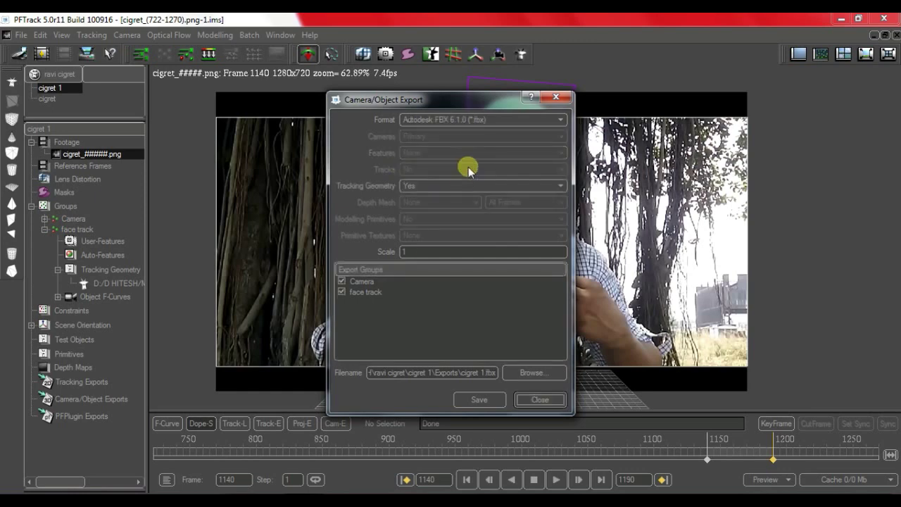
click(346, 283)
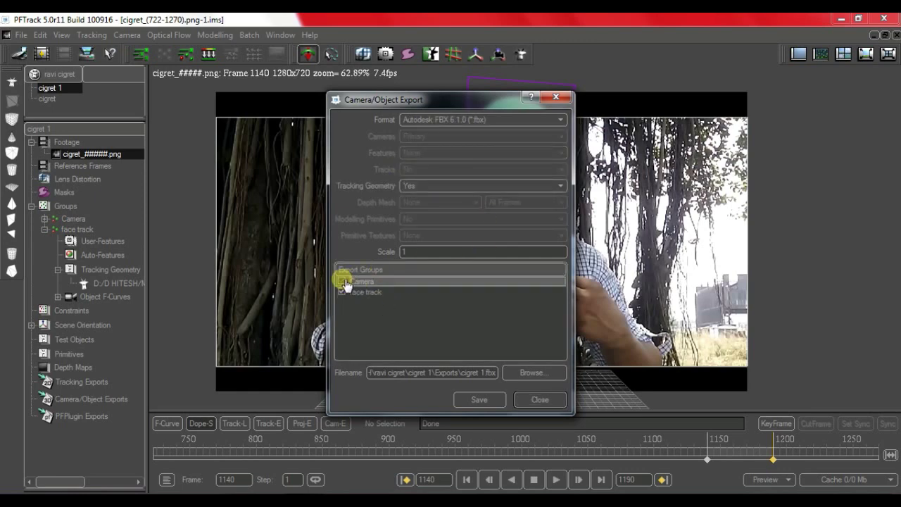
click(342, 281)
click(345, 295)
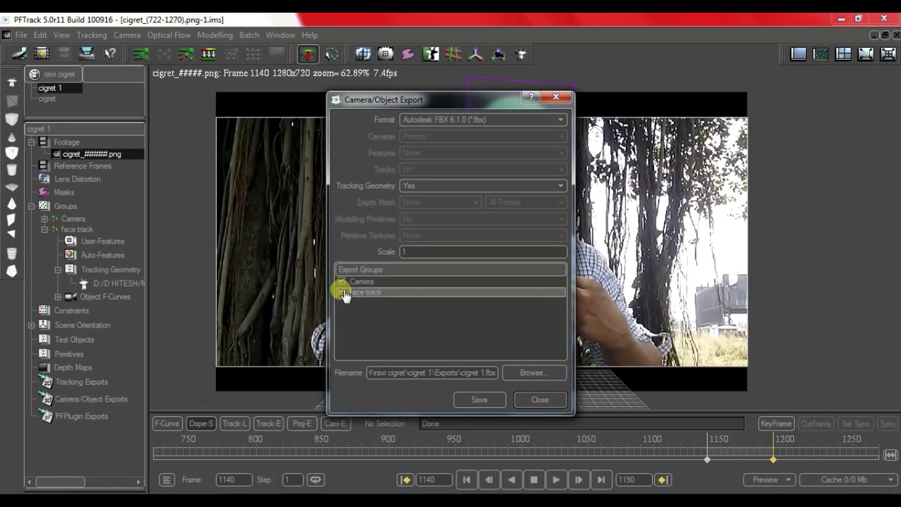
click(341, 292)
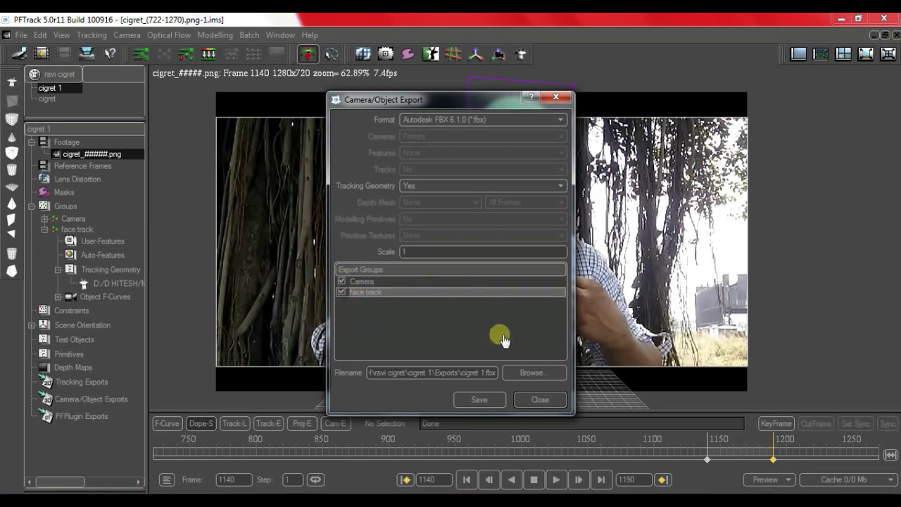
- Browse for the export file's save location and choose the Desktop
click(533, 372)
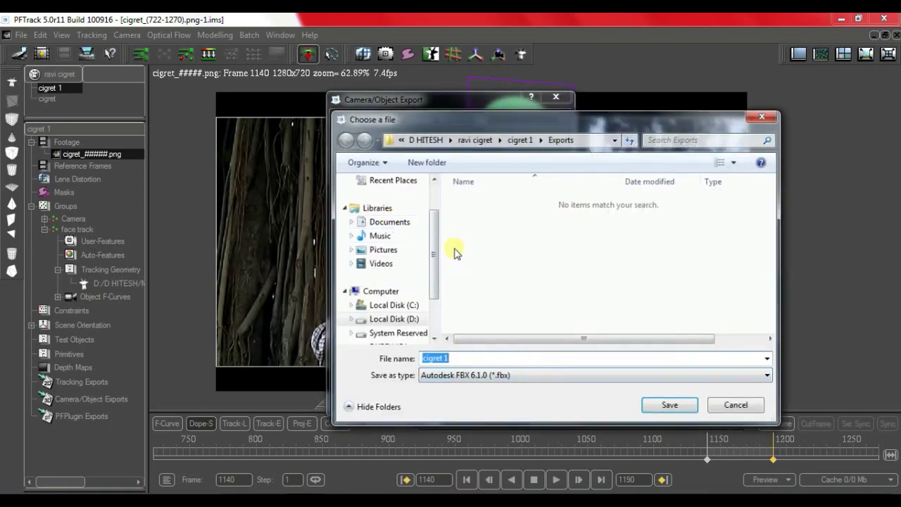
drag(436, 257, 432, 187)
click(396, 202)
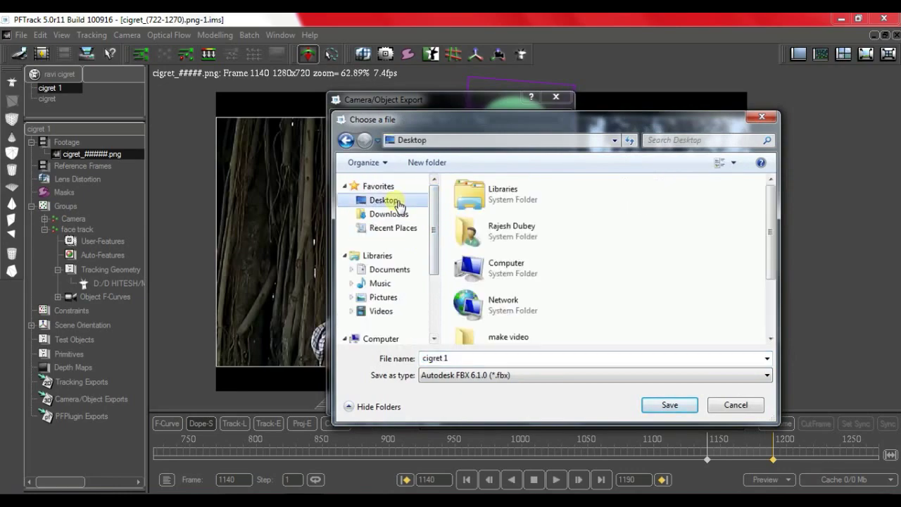